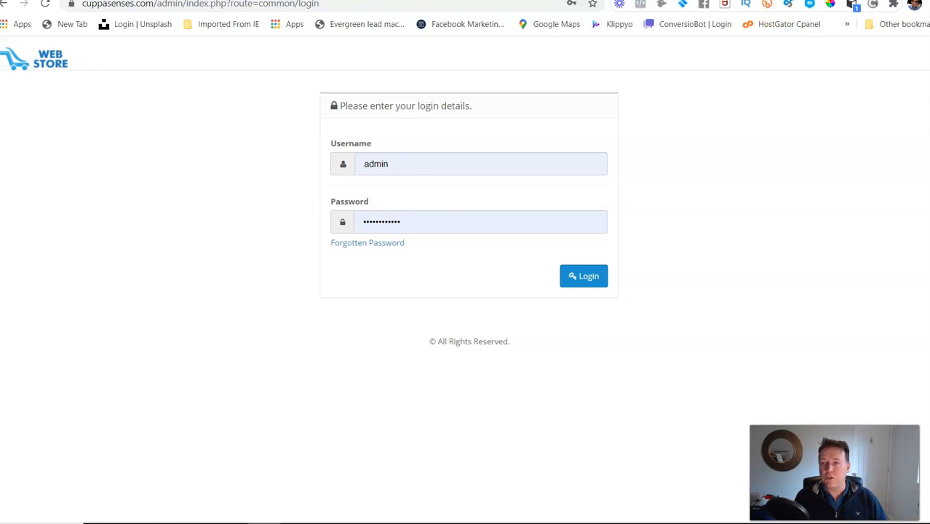
# Step: Log in to the store's admin area with the login details already filled in
pyautogui.hotkey('alt', 'Tab')
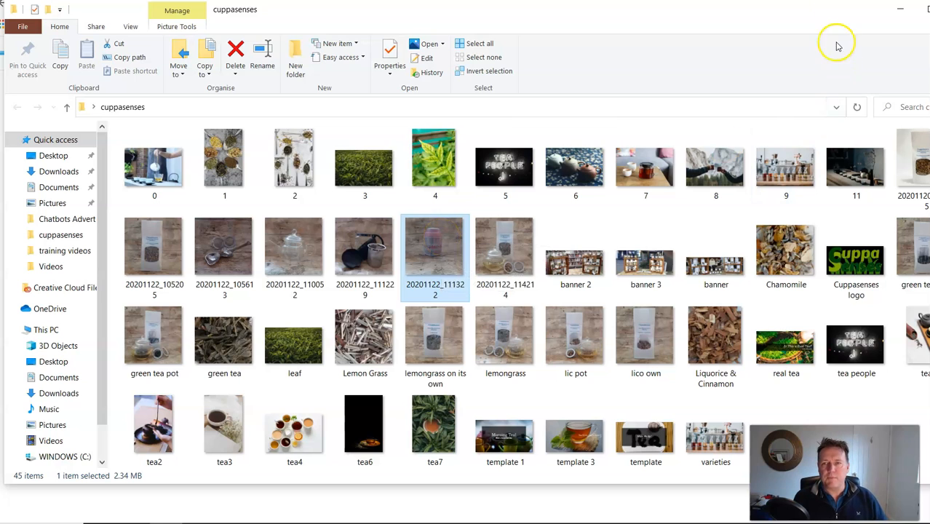
pyautogui.click(900, 10)
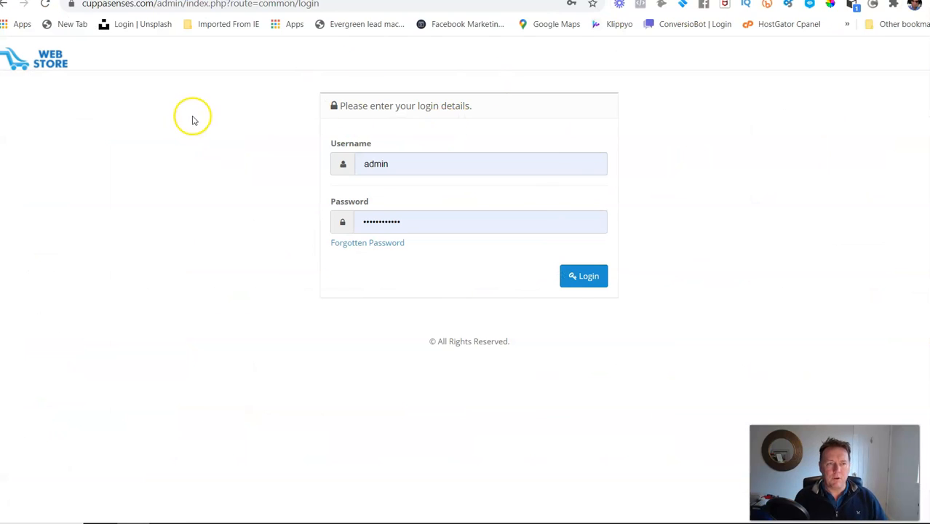
pyautogui.click(582, 277)
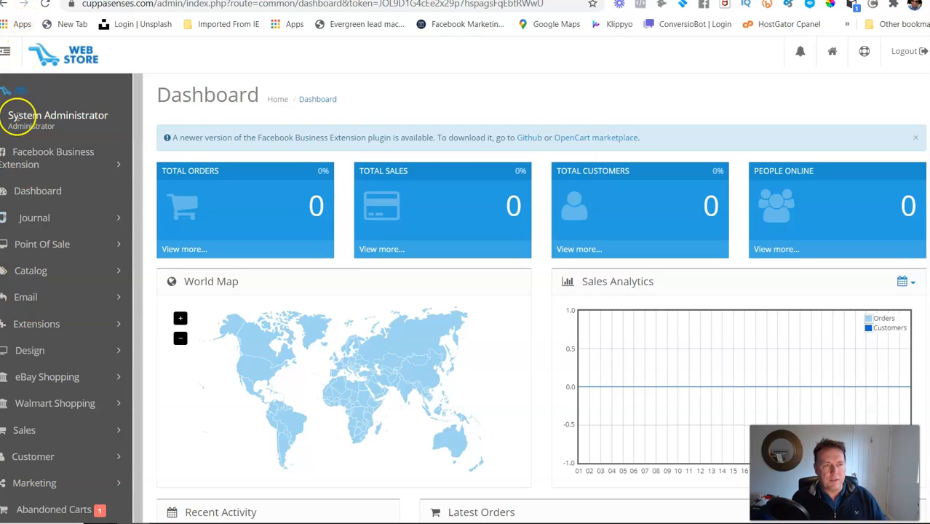
# Step: Open the catalog's product list and start adding a new product
pyautogui.click(4, 54)
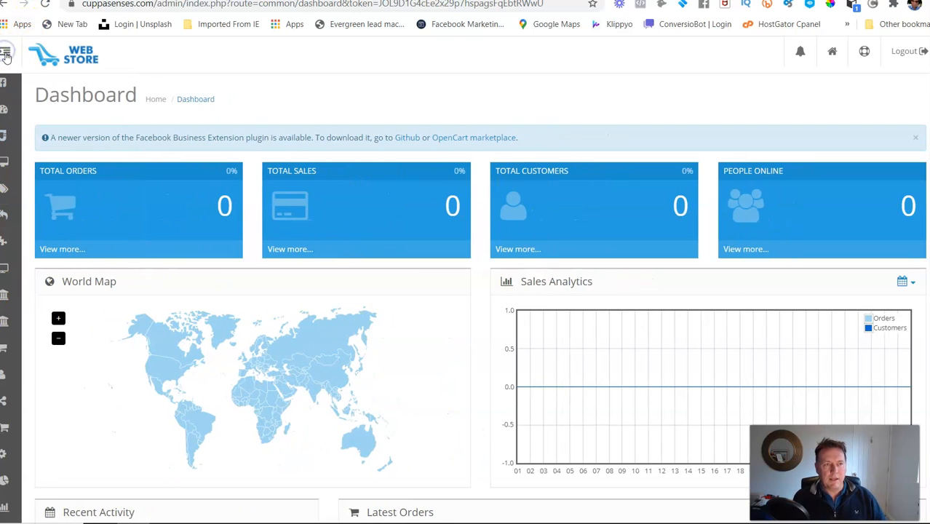
pyautogui.click(6, 53)
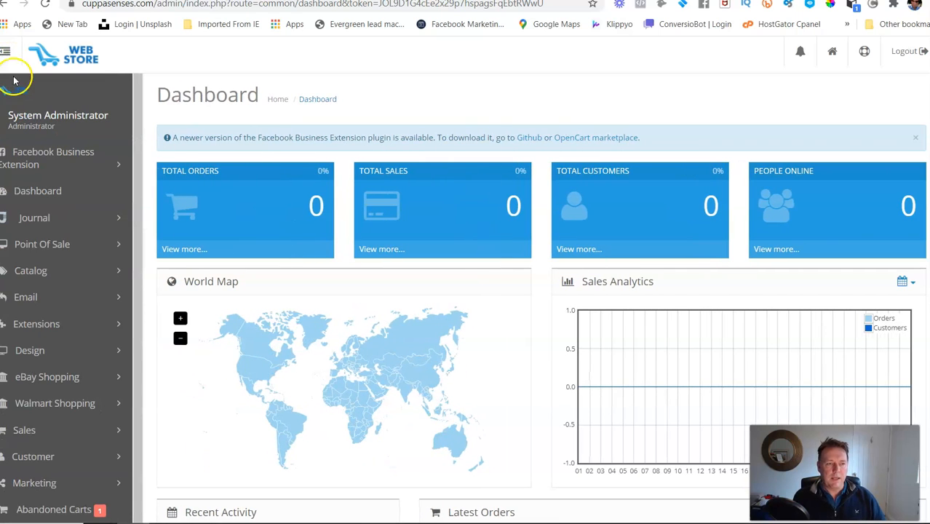
pyautogui.click(107, 271)
pyautogui.click(44, 324)
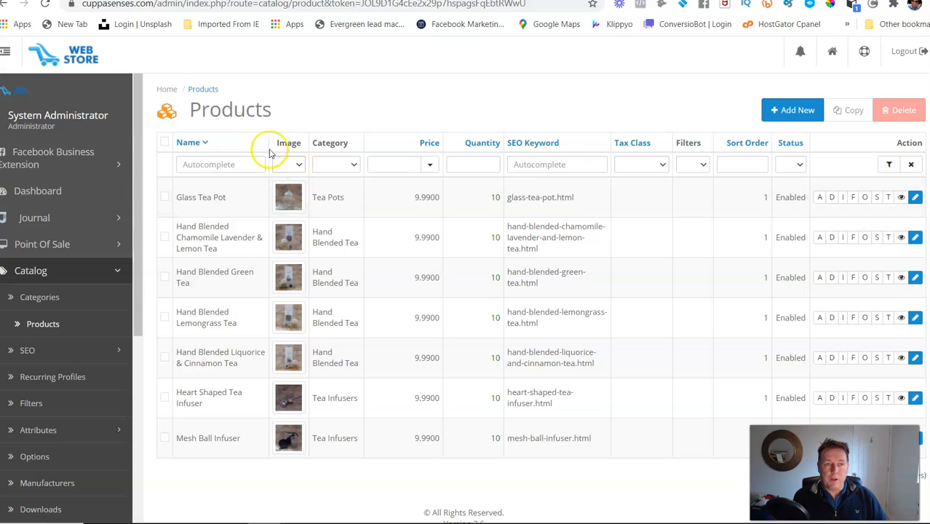
pyautogui.click(785, 110)
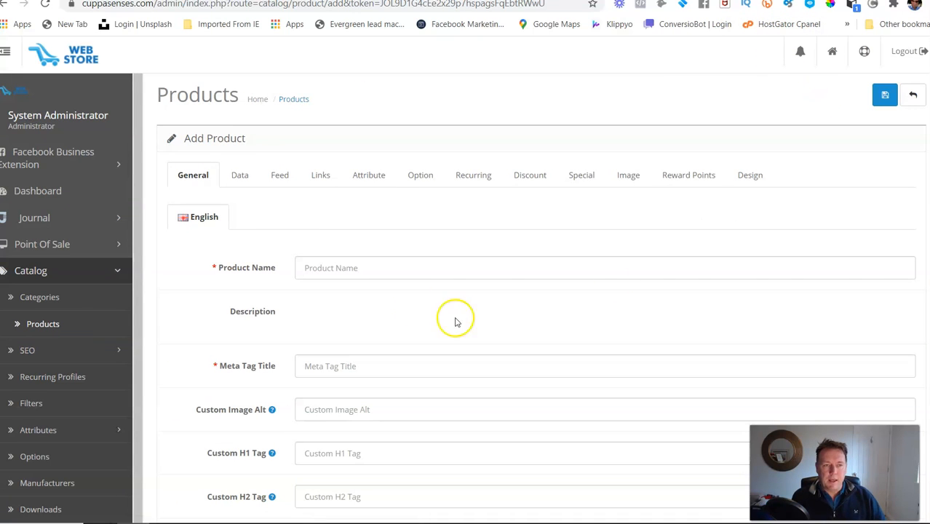
# Step: Enter "Tea pot" as the product name
pyautogui.click(351, 269)
pyautogui.click(352, 270)
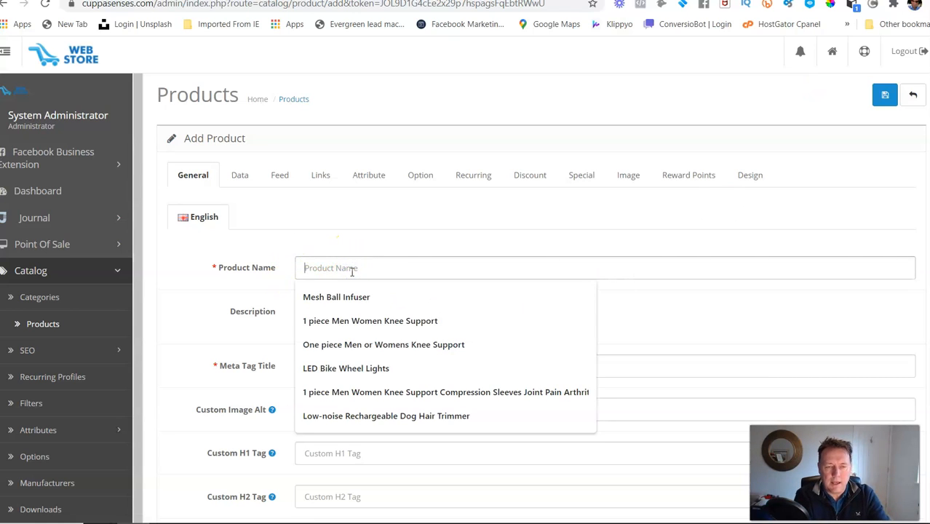
pyautogui.write('Tea pot')
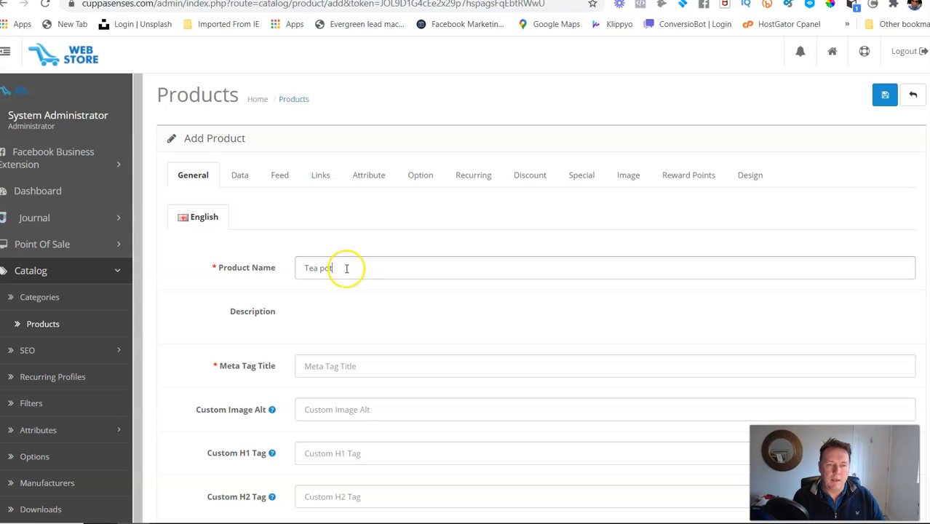
# Step: Copy the product name "Tea pot" into the Meta Tag Title
pyautogui.moveTo(346, 268); pyautogui.dragTo(299, 273)
pyautogui.rightClick(314, 269)
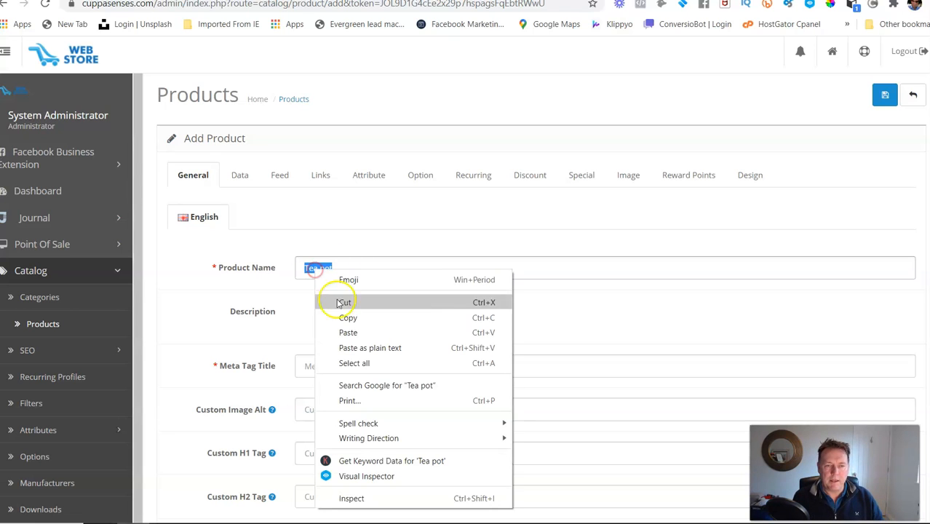
pyautogui.click(342, 316)
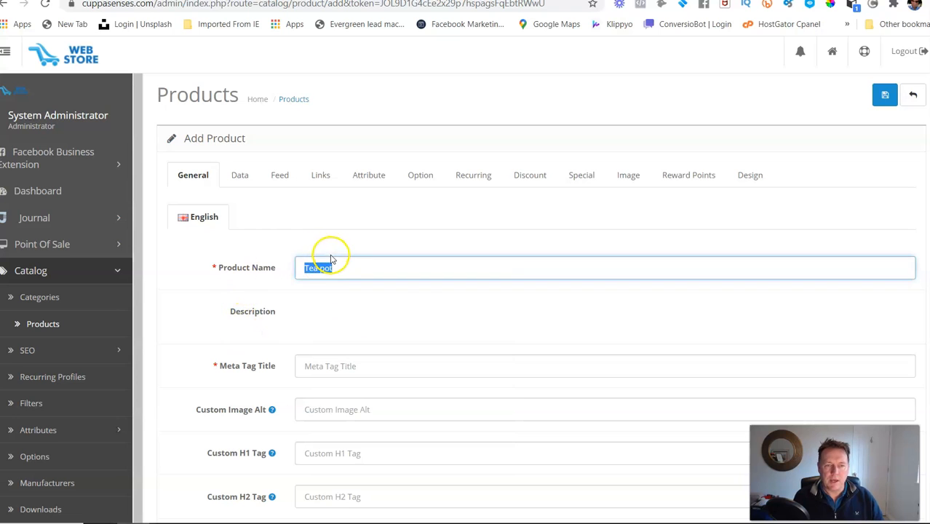
pyautogui.scroll(-2, 378, 268)
pyautogui.click(338, 256)
pyautogui.rightClick(338, 256)
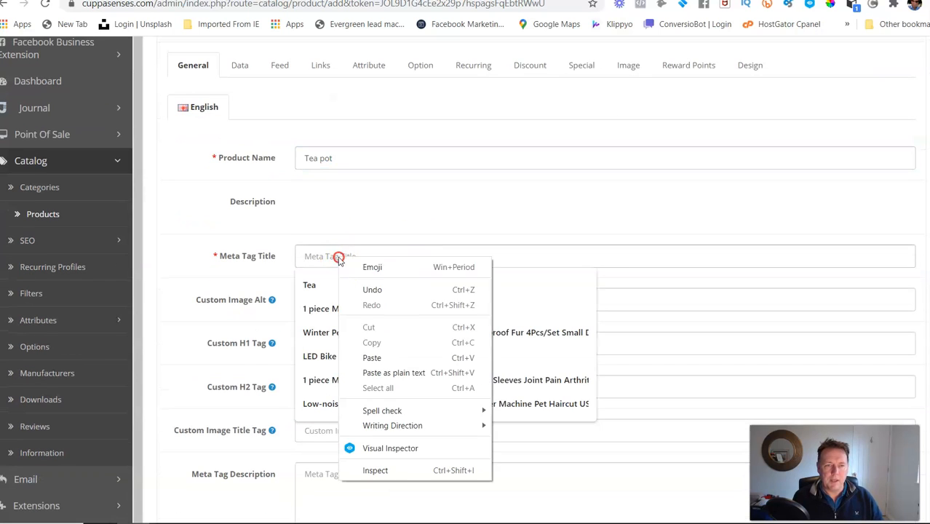
pyautogui.click(373, 358)
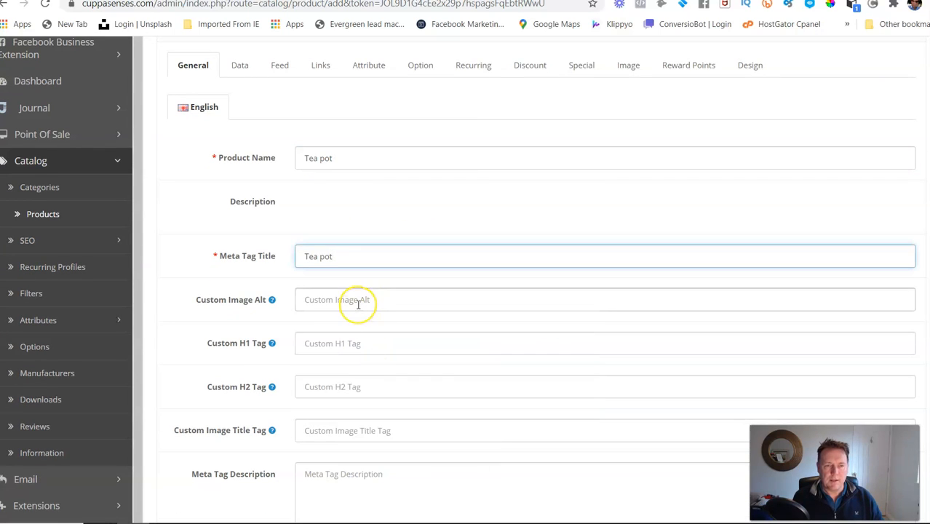
# Step: Paste "Tea pot" into both the Meta Tag Description and the Meta Tag Keywords
pyautogui.scroll(-2, 359, 305)
pyautogui.scroll(-2, 358, 307)
pyautogui.click(326, 259)
pyautogui.rightClick(326, 260)
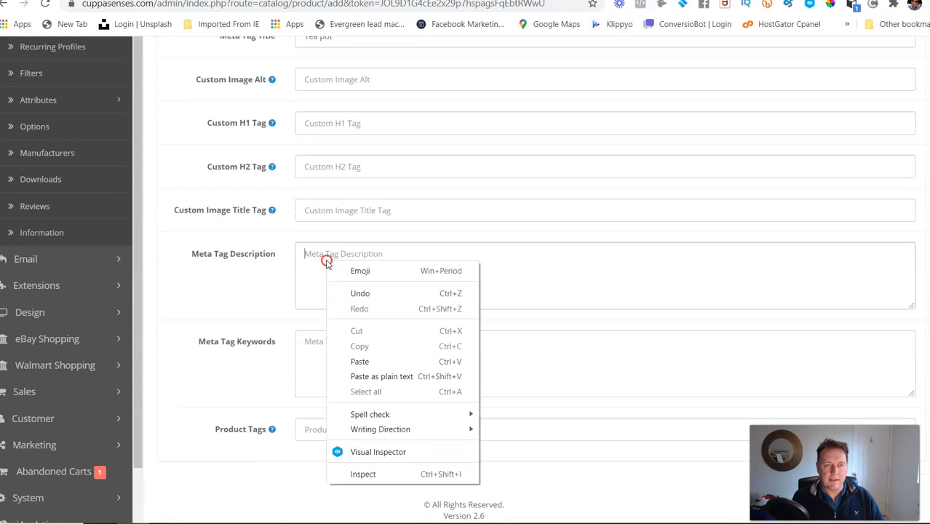
pyautogui.click(360, 362)
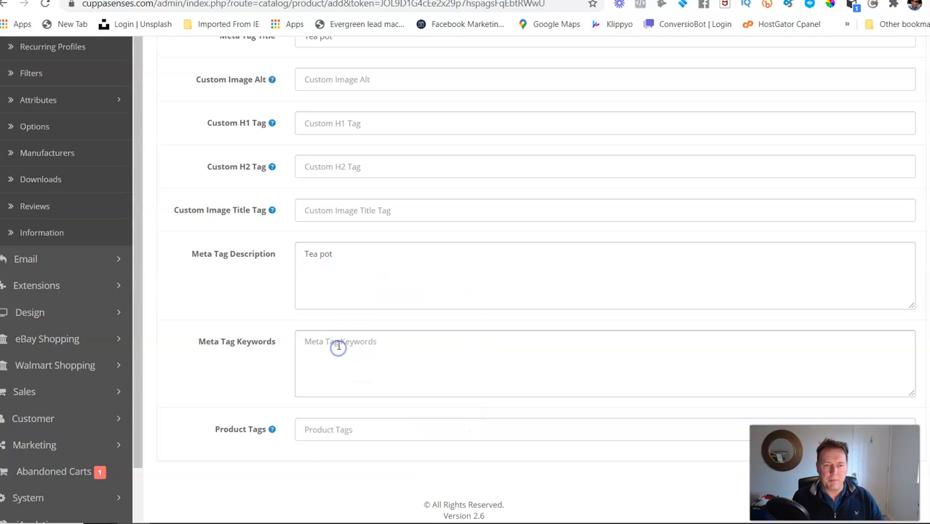
pyautogui.rightClick(338, 348)
pyautogui.click(388, 223)
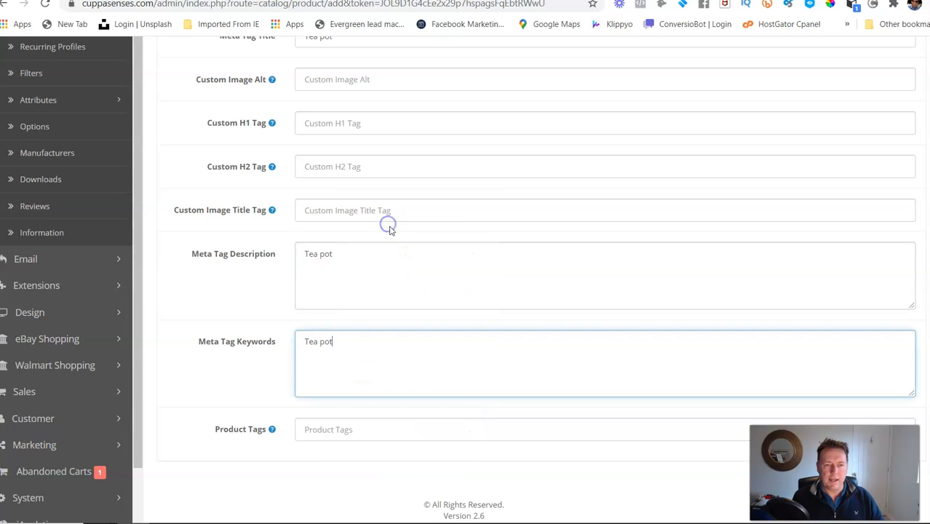
# Step: Set the product's Model to "Mod_Tea pot" in its data settings, reusing the copied product name
pyautogui.scroll(5, 368, 347)
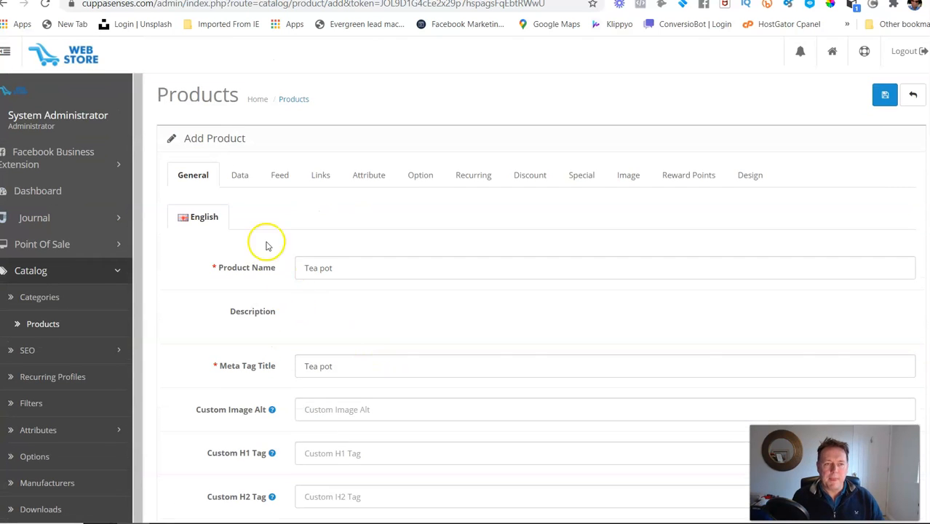
pyautogui.click(239, 175)
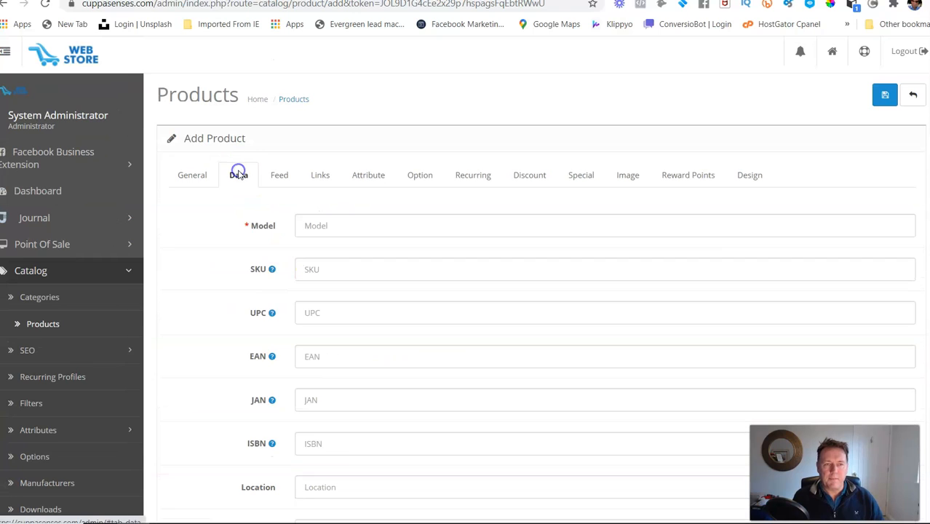
pyautogui.click(315, 223)
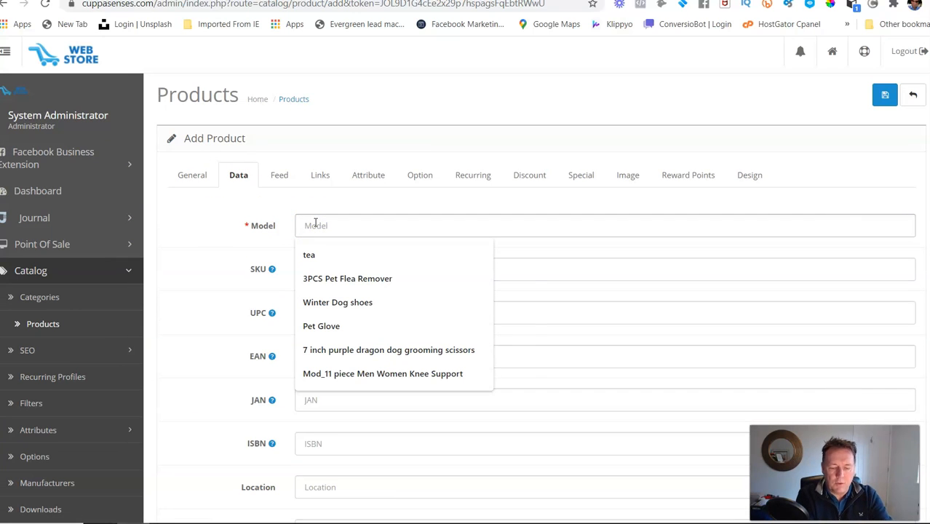
pyautogui.write('Mo')
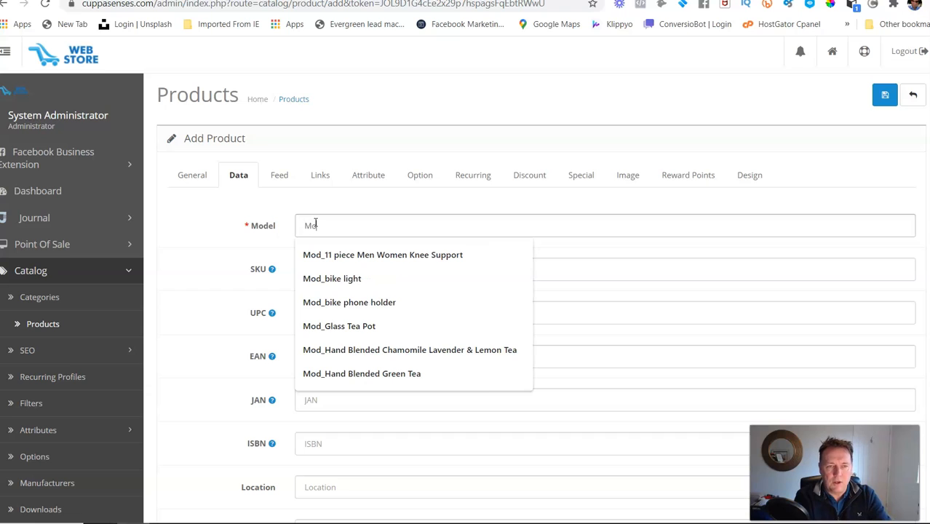
pyautogui.write('d')
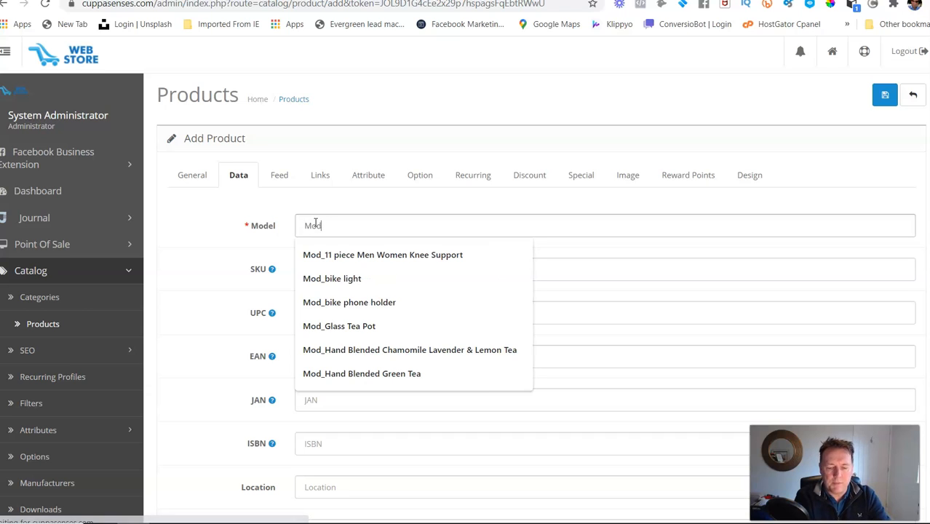
pyautogui.write('_')
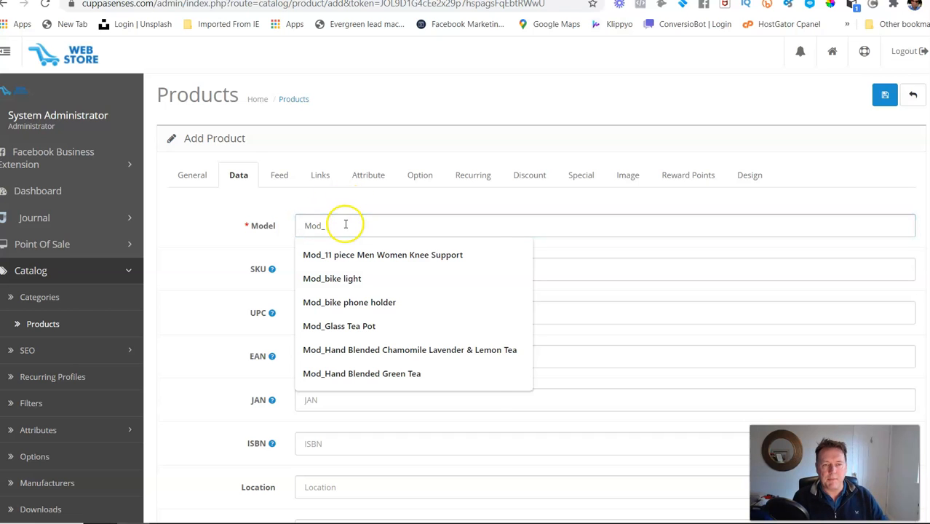
pyautogui.rightClick(345, 223)
pyautogui.click(390, 325)
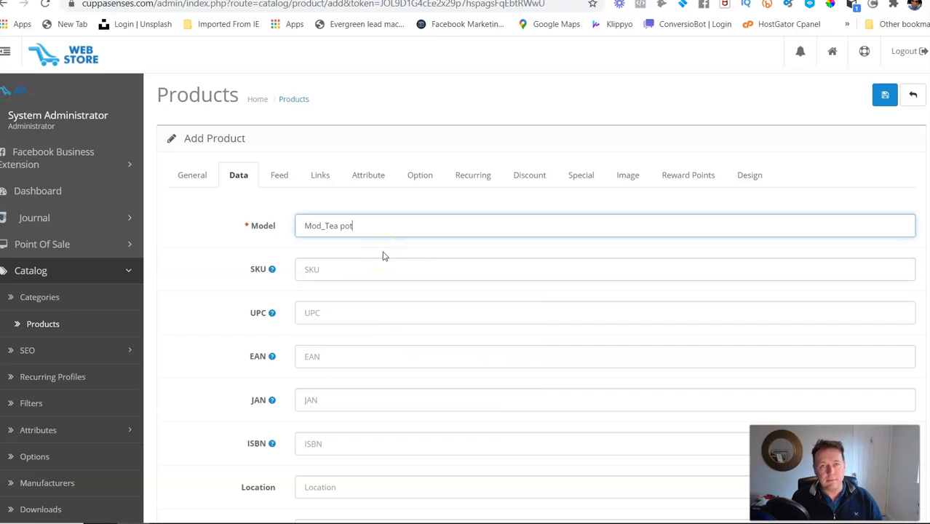
pyautogui.click(383, 239)
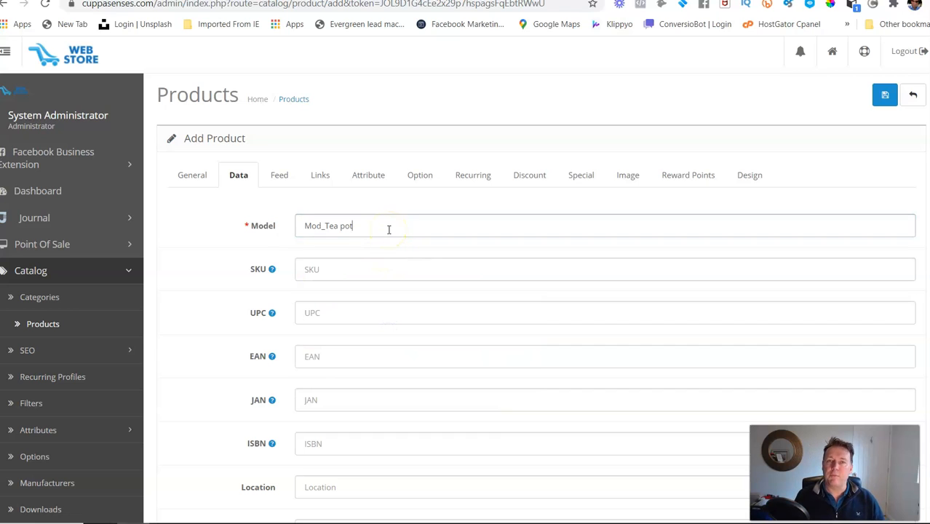
pyautogui.click(387, 225)
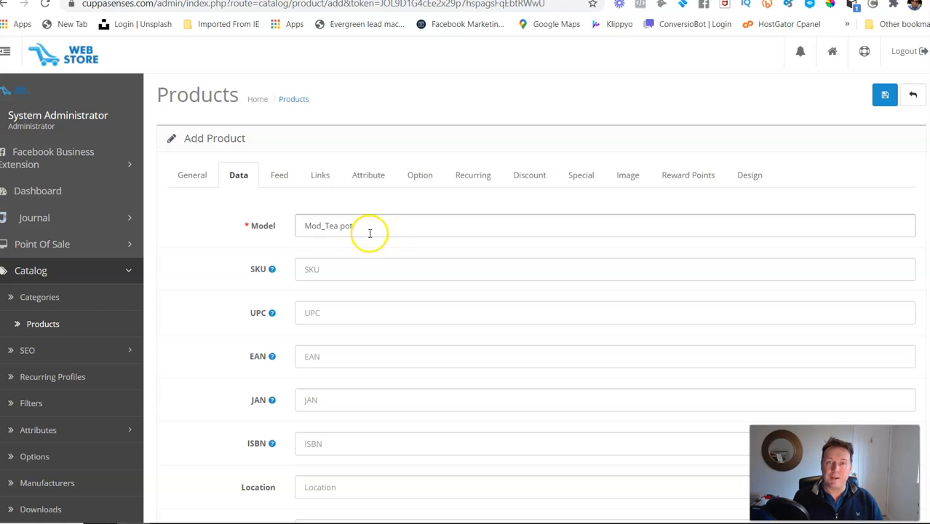
pyautogui.click(374, 233)
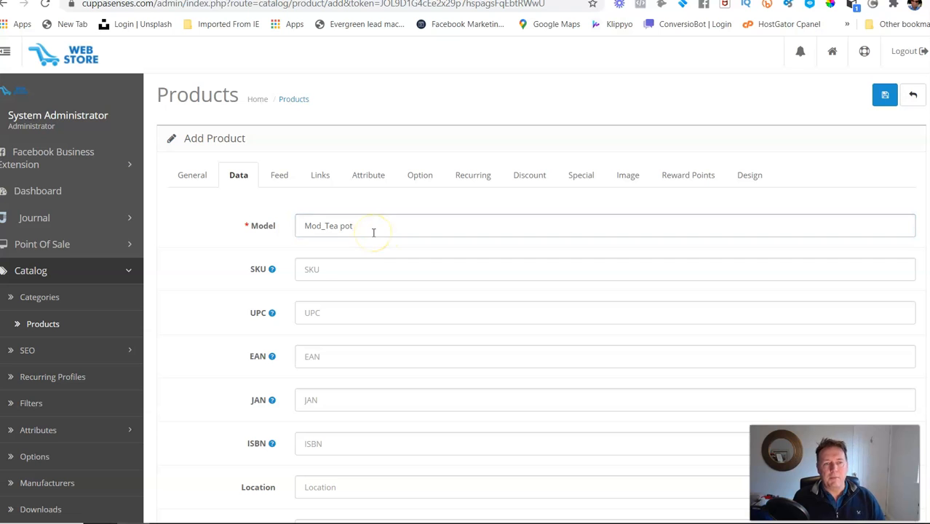
pyautogui.click(393, 226)
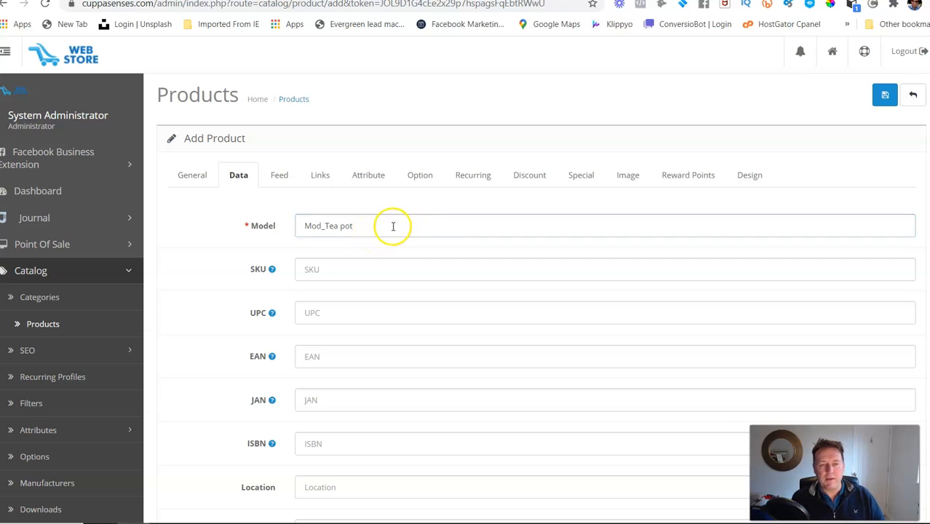
# Step: Set the product's price to 9.99 and its quantity to 10
pyautogui.scroll(-3, 377, 265)
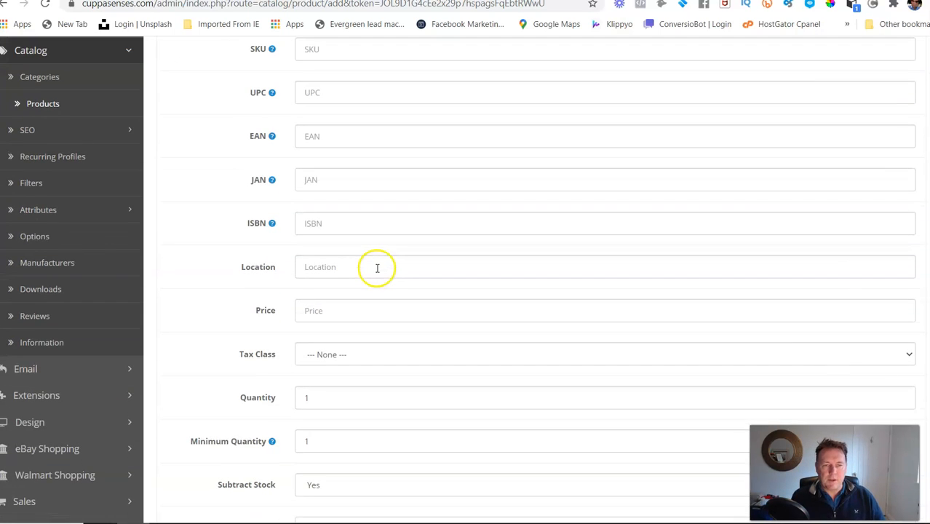
pyautogui.scroll(-2, 377, 266)
pyautogui.click(332, 202)
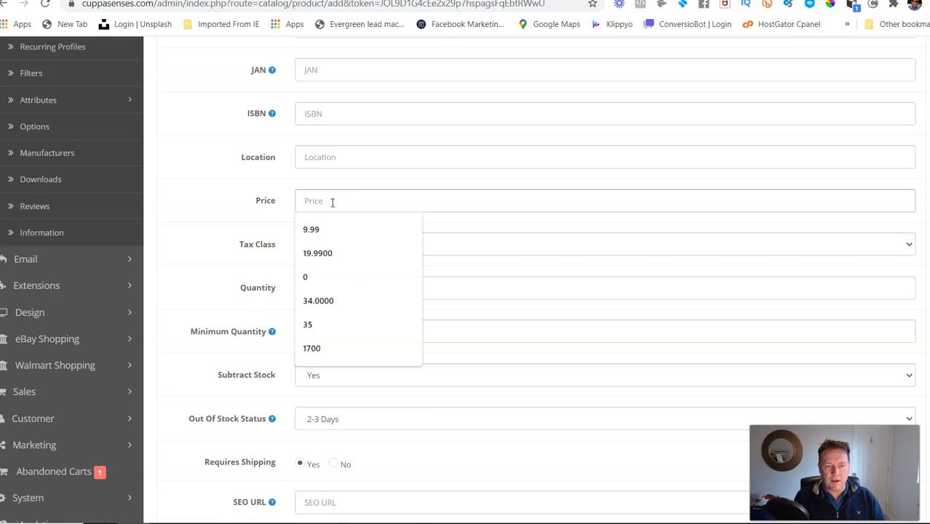
pyautogui.click(326, 228)
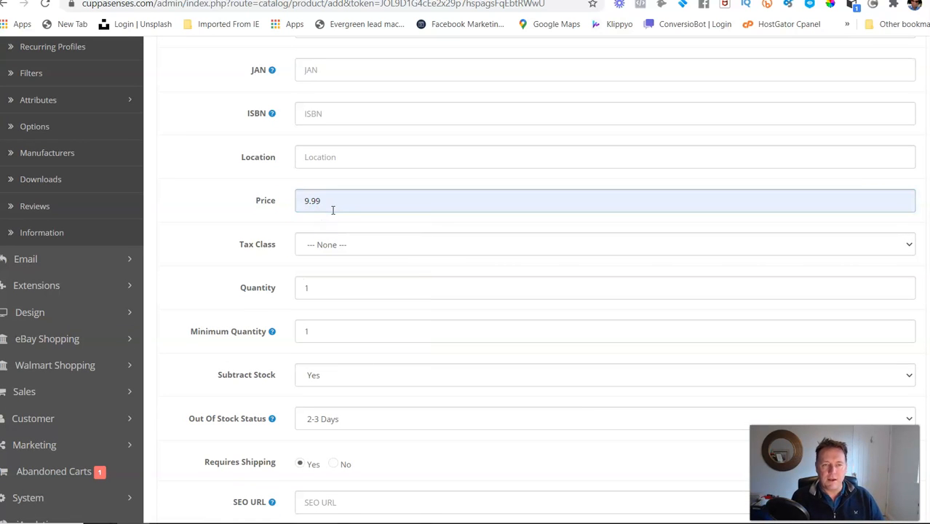
pyautogui.click(313, 288)
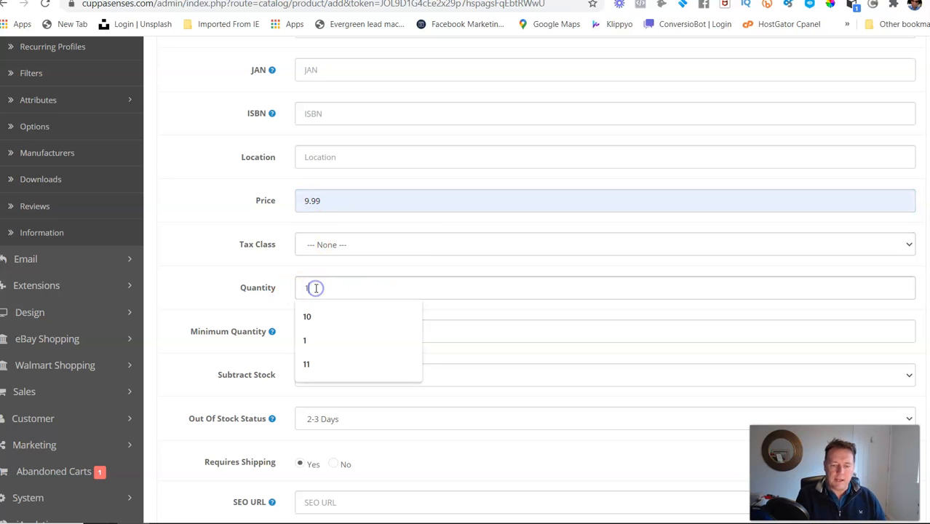
pyautogui.write('0')
# Step: Review the remaining stock, shipping, dimension and status fields of the product, and open its Feed settings
pyautogui.scroll(-3, 422, 296)
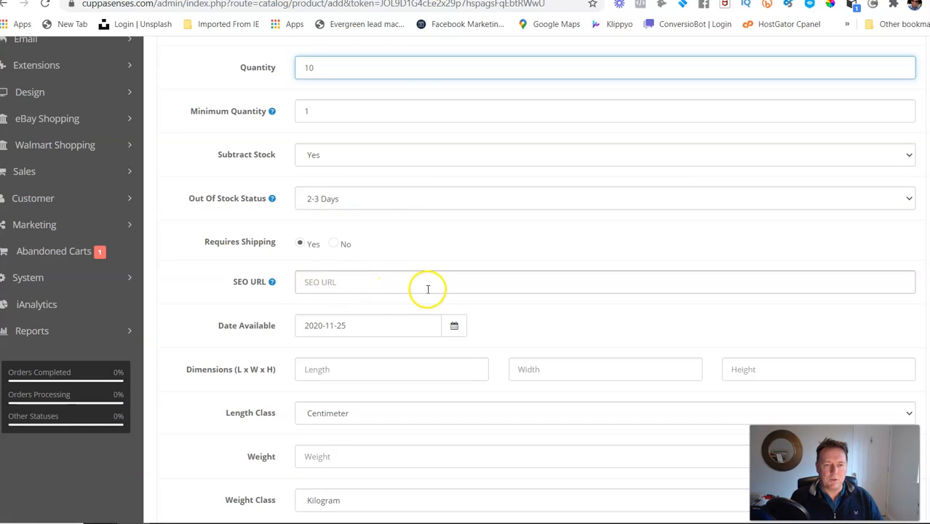
pyautogui.scroll(-3, 430, 289)
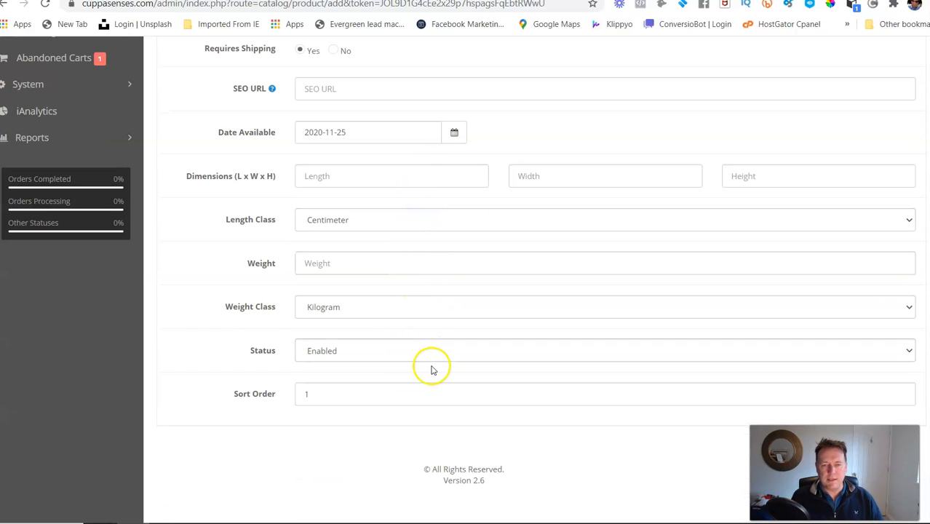
pyautogui.scroll(10, 437, 342)
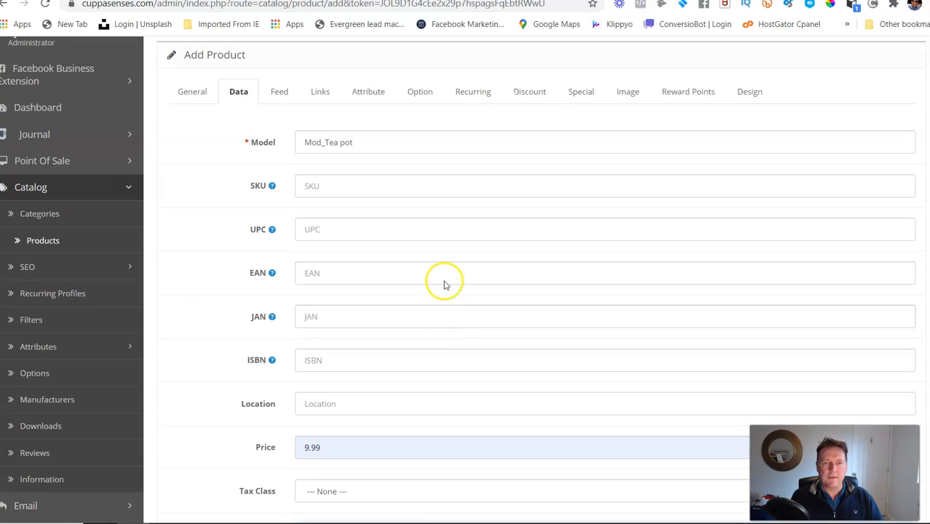
pyautogui.click(281, 94)
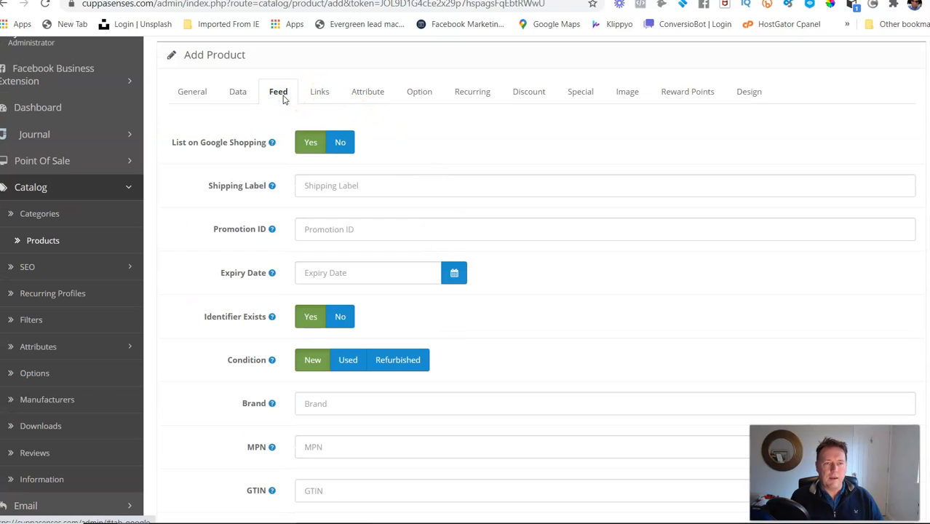
# Step: Assign the product to the Tea Pots category in its link settings, and open its attribute settings
pyautogui.click(323, 93)
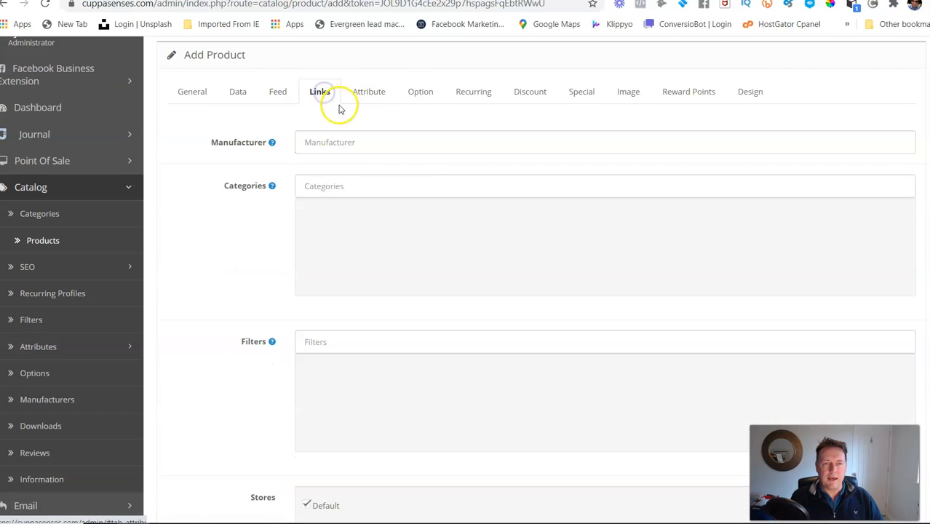
pyautogui.click(325, 187)
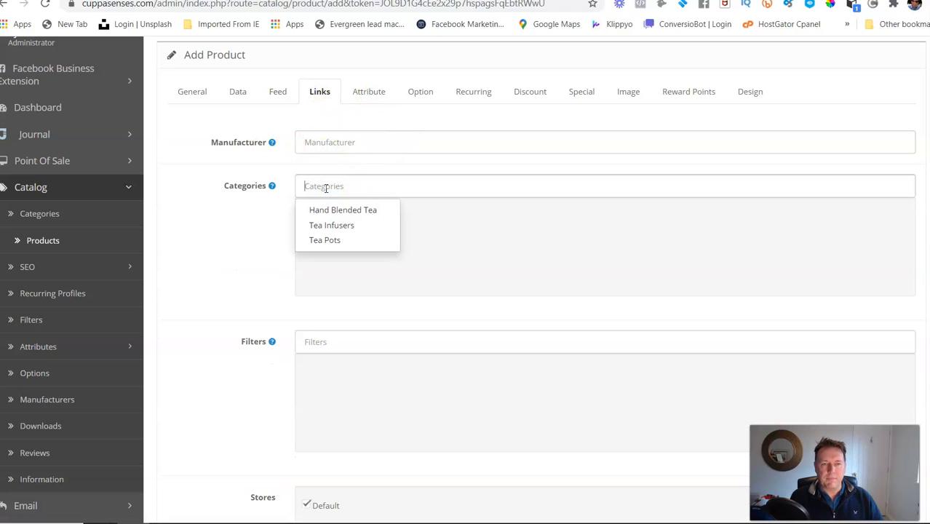
pyautogui.click(329, 241)
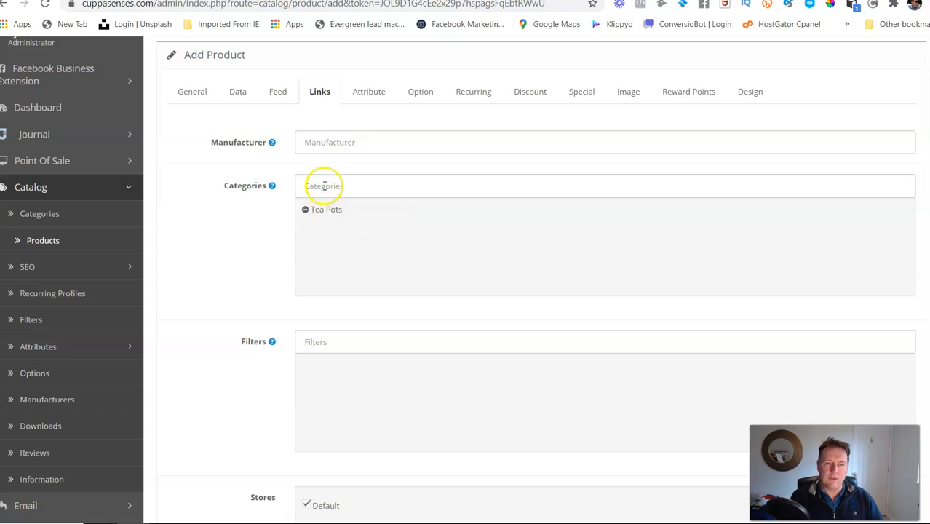
pyautogui.click(371, 93)
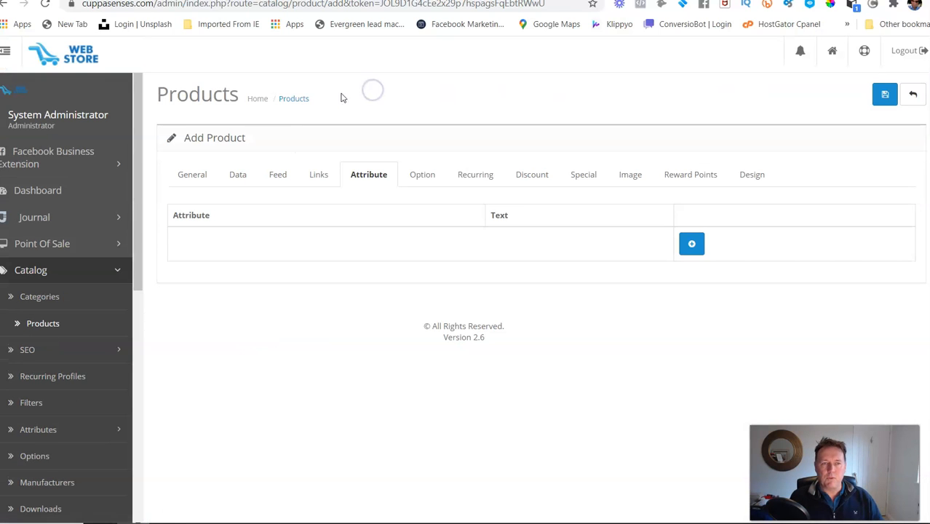
# Step: Open the Image Manager for the product's main image and upload the tin photo 20201122_111322.jpg to it
pyautogui.click(630, 178)
pyautogui.click(206, 269)
pyautogui.click(272, 273)
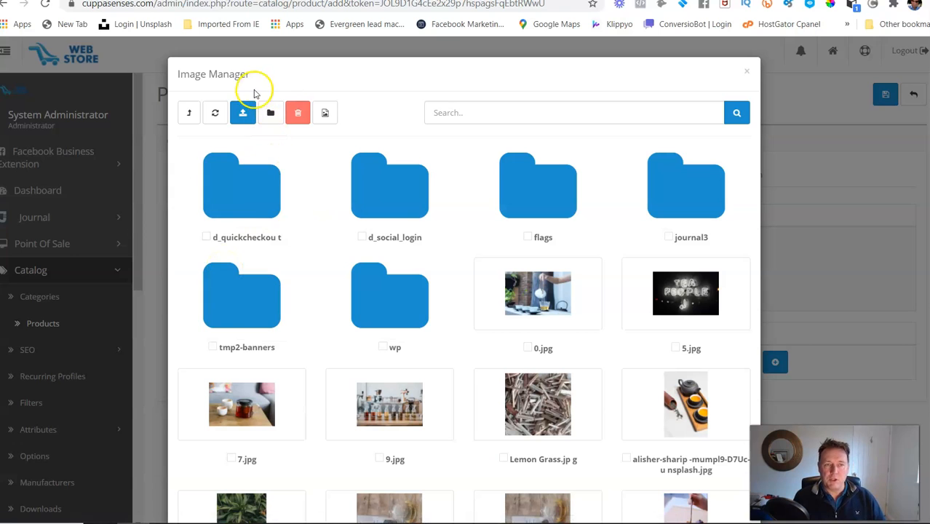
pyautogui.scroll(-2, 459, 277)
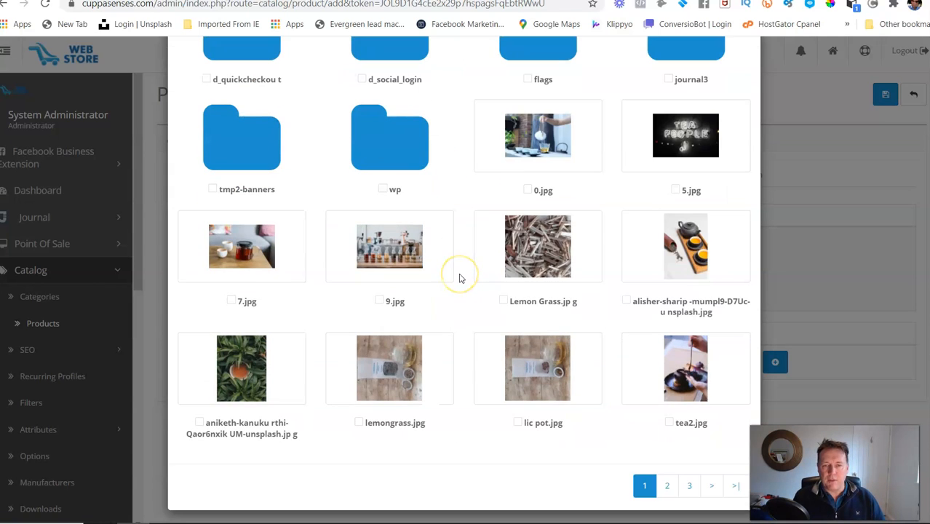
pyautogui.scroll(3, 459, 277)
pyautogui.click(241, 114)
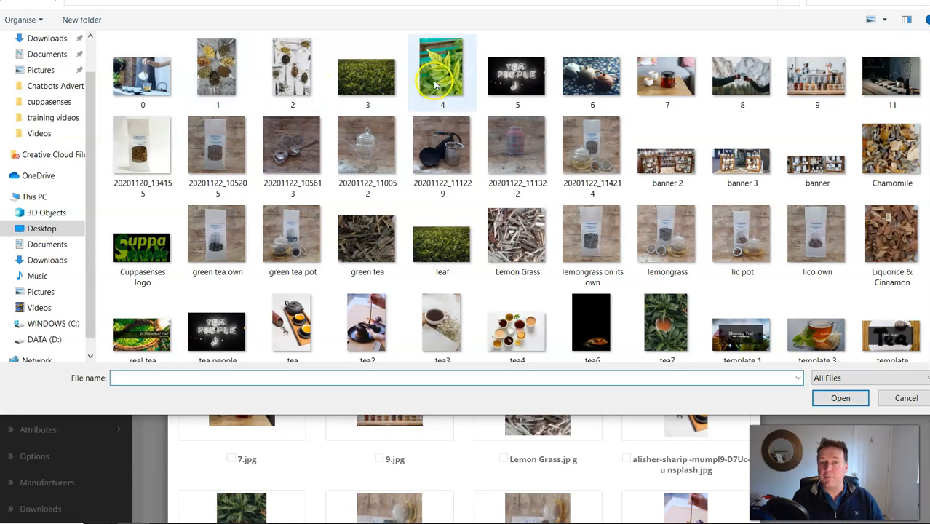
pyautogui.doubleClick(522, 147)
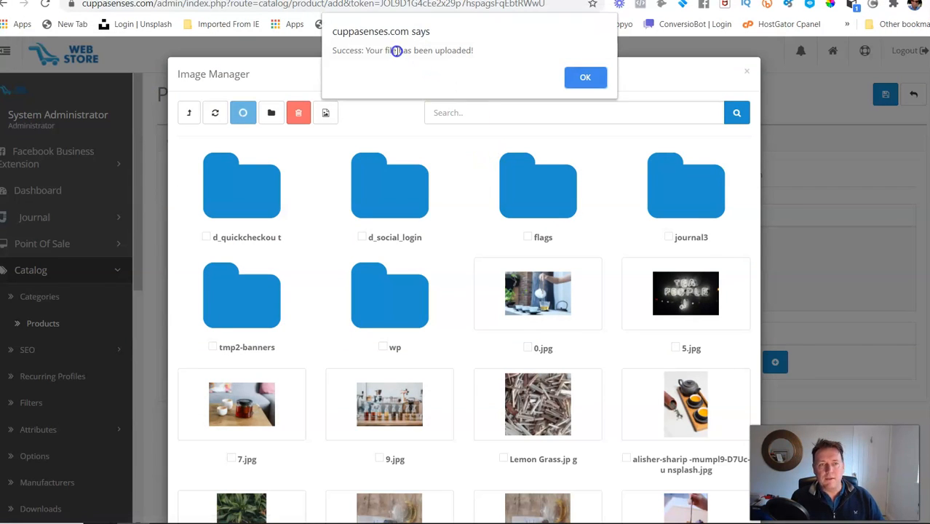
pyautogui.click(585, 77)
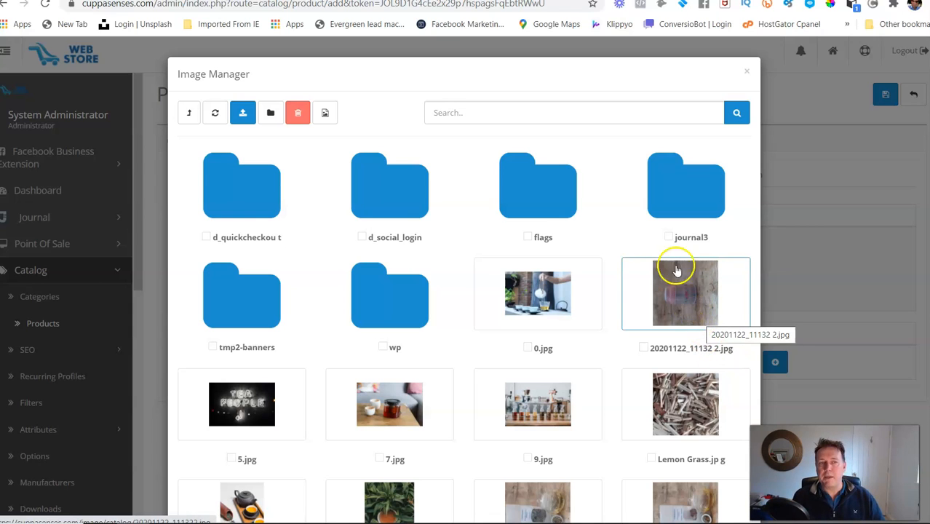
# Step: Switch to Photopea and open the tin photo 20201122_111322 from the computer
pyautogui.click(37, 1)
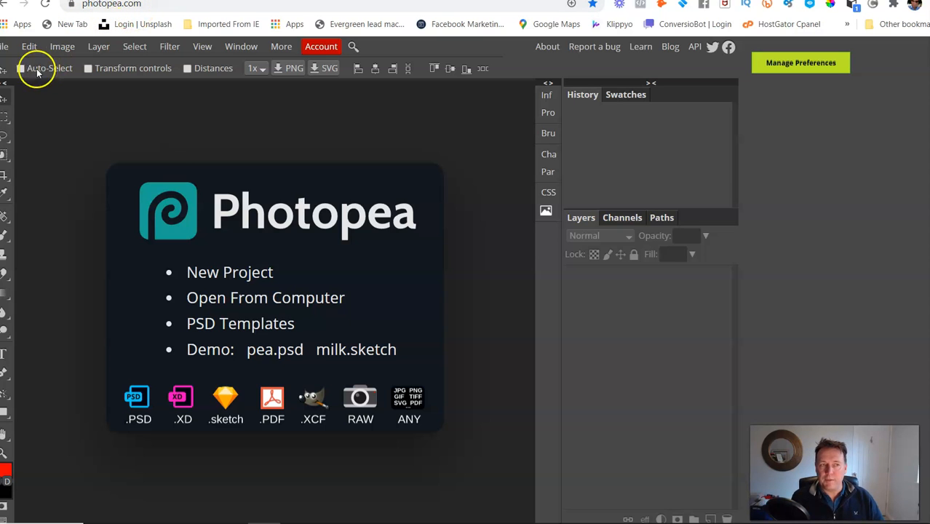
pyautogui.click(5, 45)
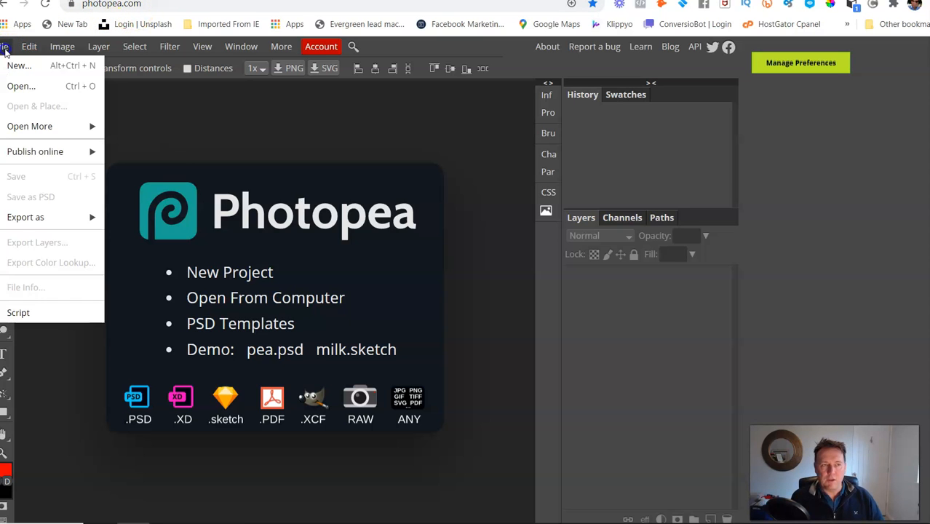
pyautogui.click(15, 87)
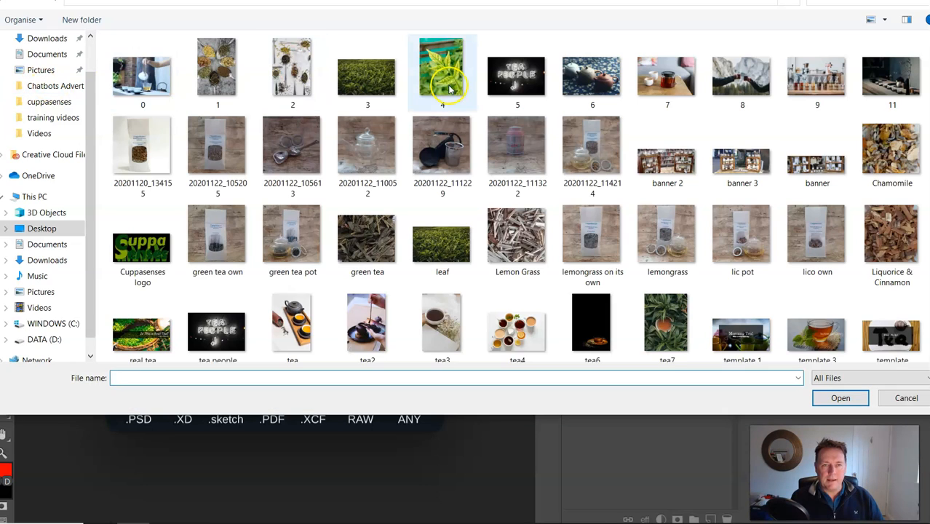
pyautogui.doubleClick(508, 156)
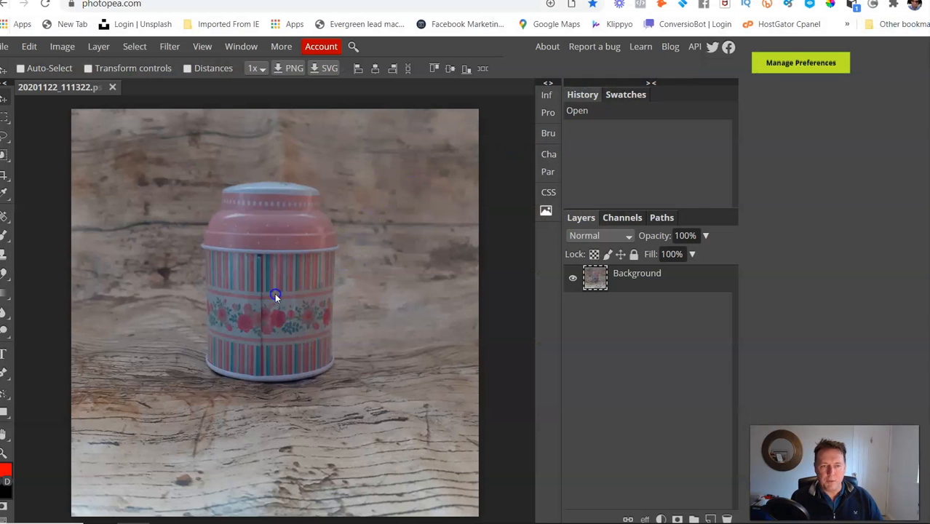
# Step: Export the opened tin photo as a PNG, keeping the default dimensions and quality
pyautogui.click(12, 46)
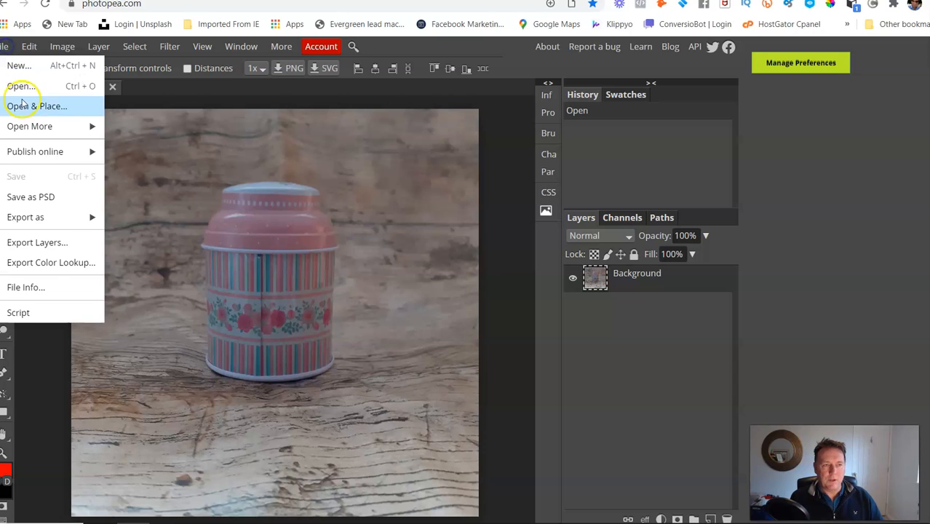
pyautogui.moveTo(46, 218)
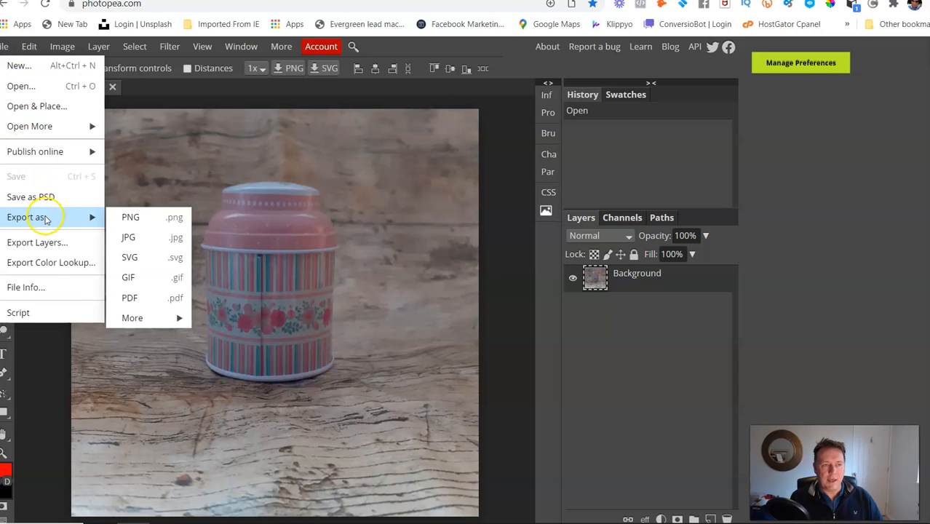
pyautogui.click(159, 221)
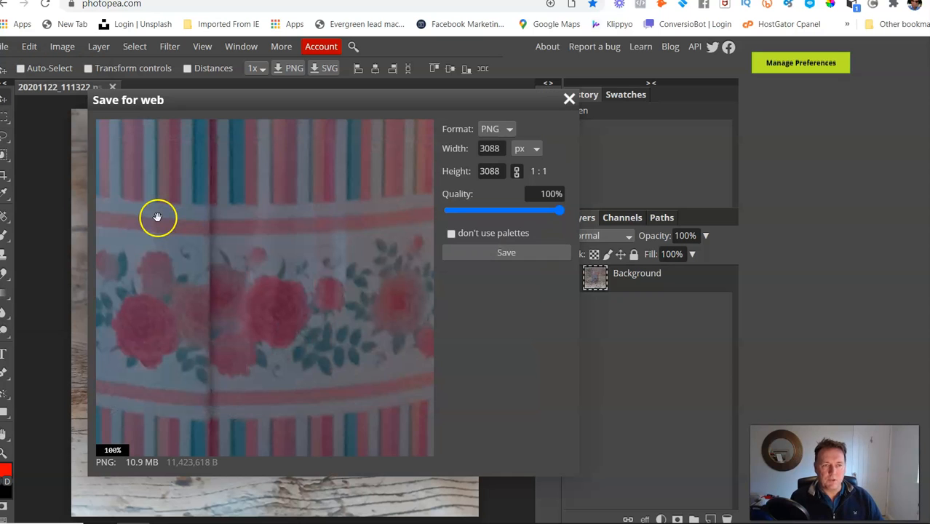
pyautogui.scroll(-5, 285, 217)
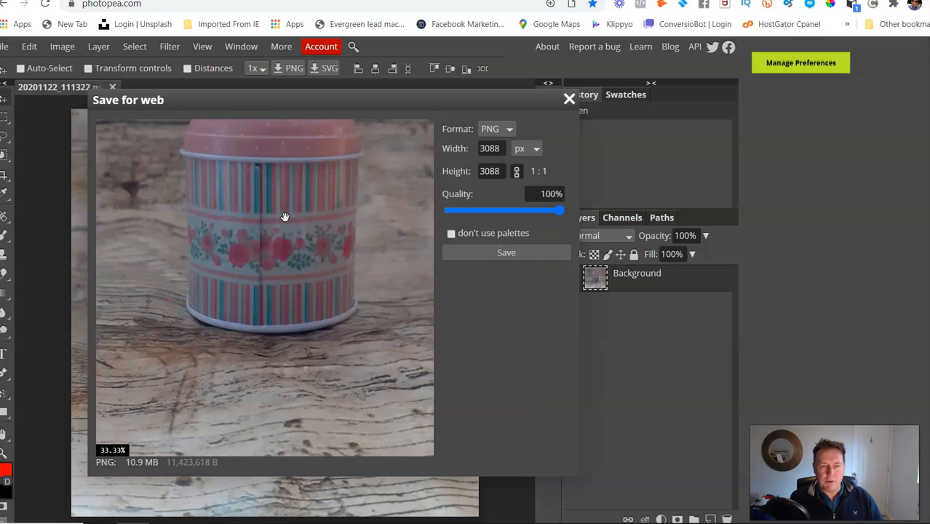
pyautogui.scroll(-1, 290, 272)
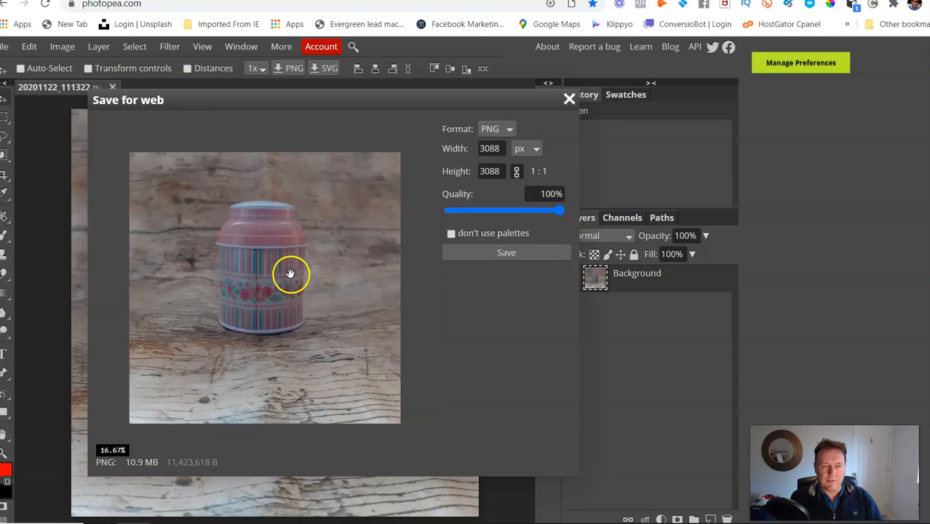
pyautogui.click(516, 255)
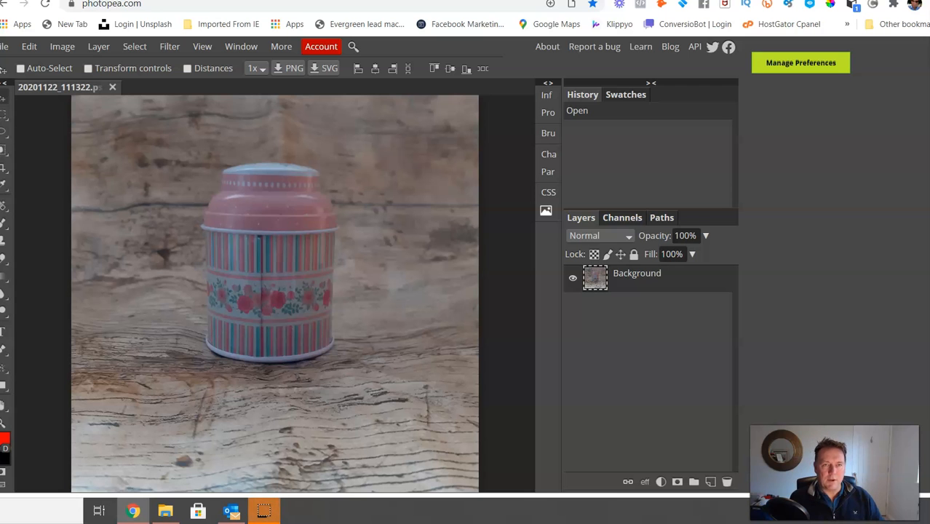
# Step: Switch back to the store's Image Manager, upload 20201122_111322.png from Downloads, and set it as the product's main image
pyautogui.click(280, 1)
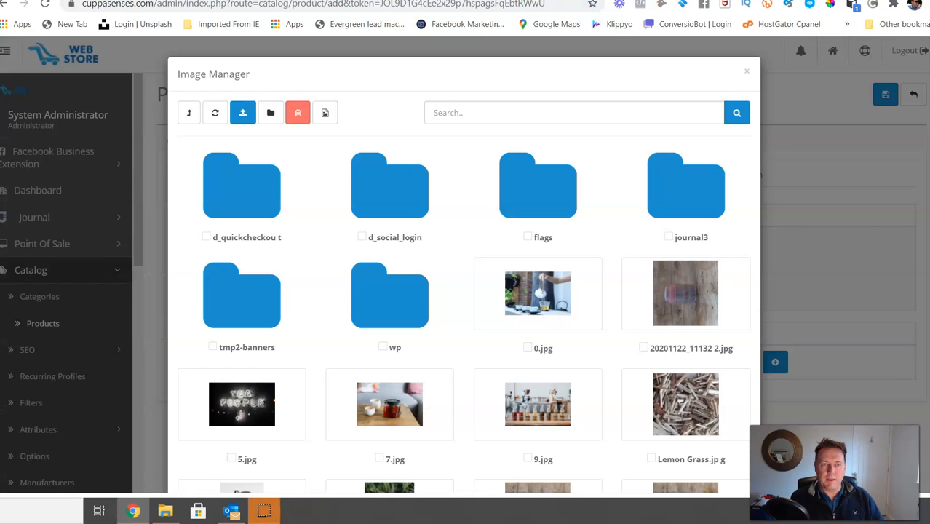
pyautogui.click(244, 116)
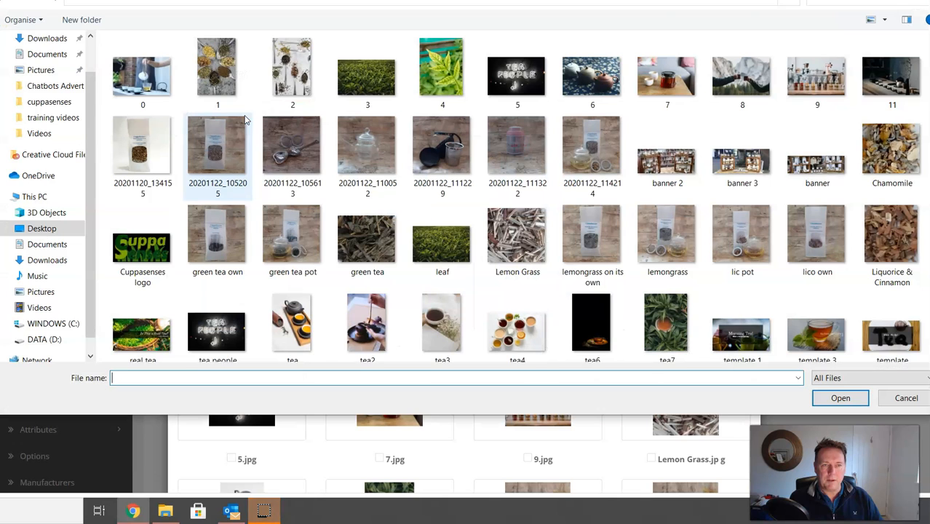
pyautogui.click(37, 38)
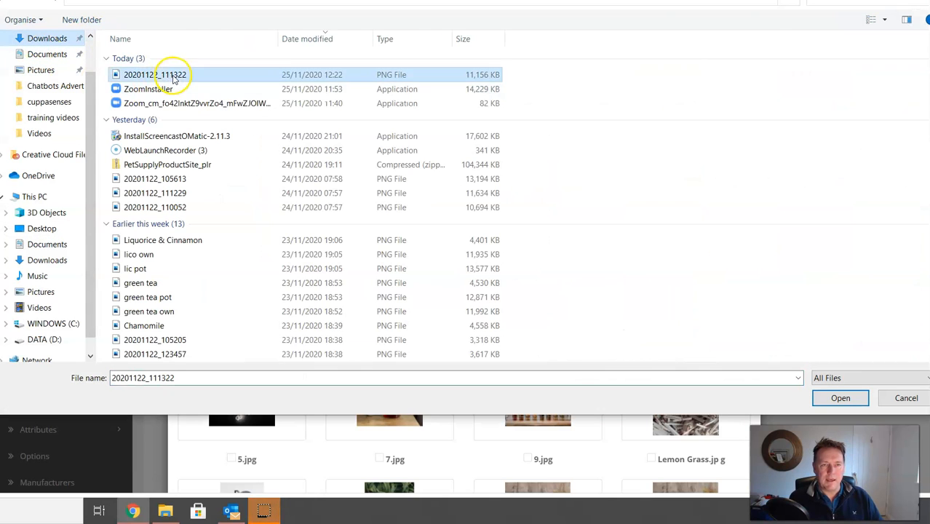
pyautogui.doubleClick(174, 76)
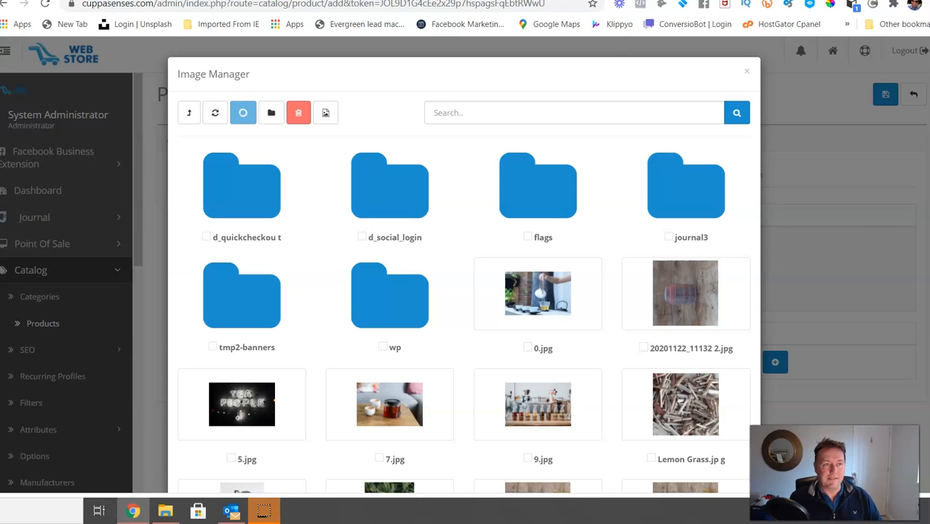
pyautogui.click(578, 77)
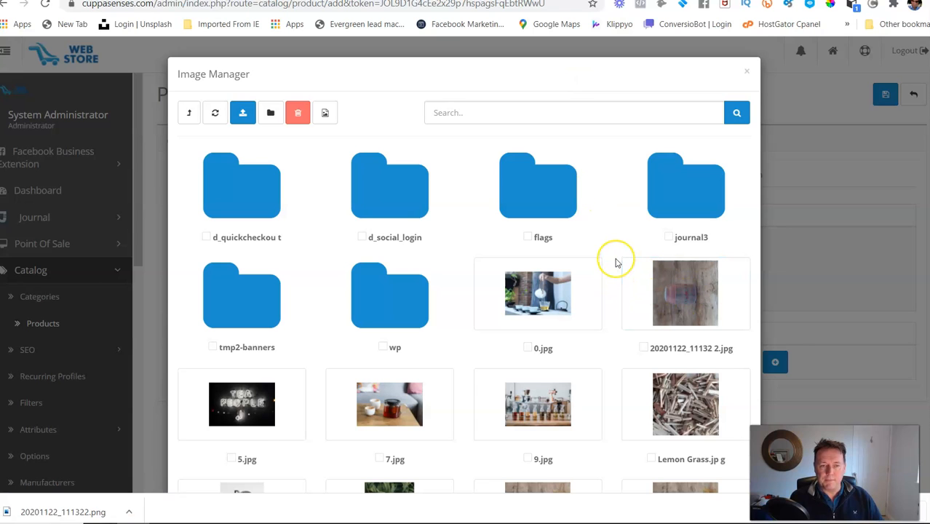
pyautogui.scroll(-3, 616, 262)
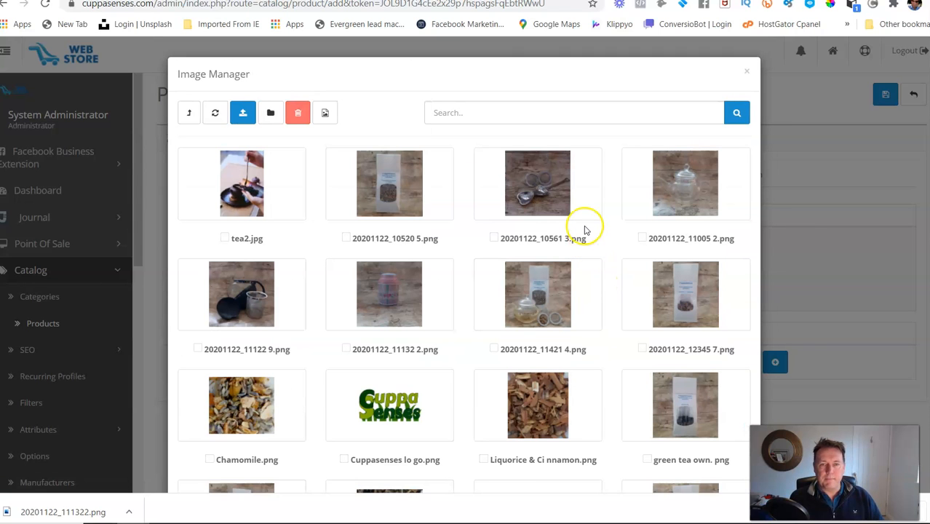
pyautogui.click(394, 291)
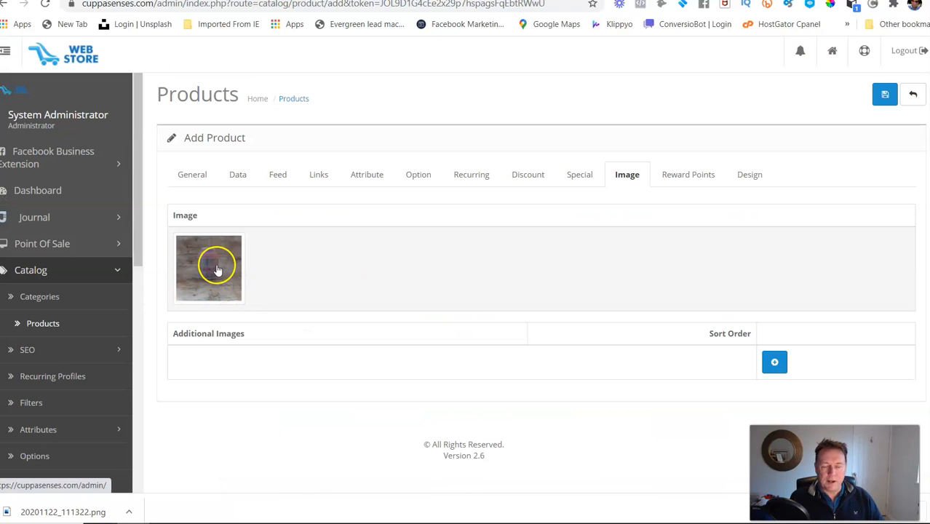
# Step: Copy the product name "Tea pot" from the general settings into the product's Description
pyautogui.click(193, 177)
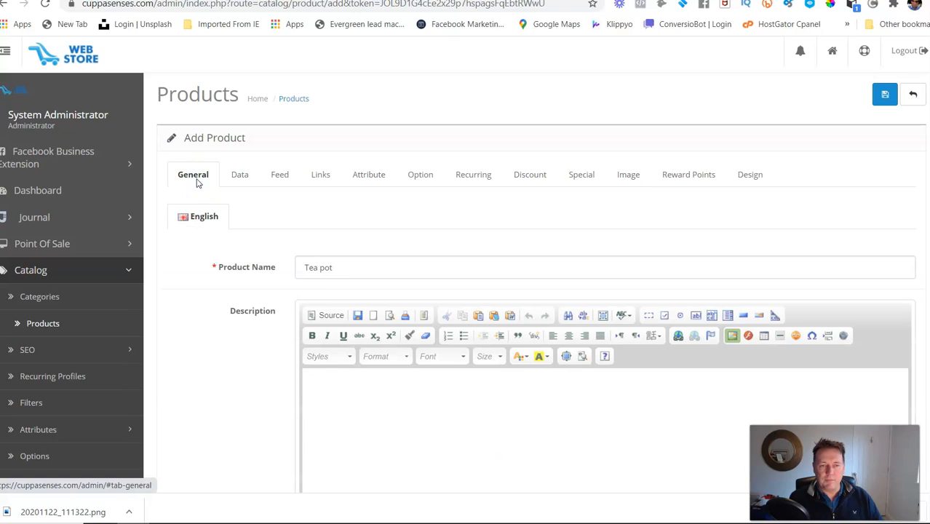
pyautogui.moveTo(348, 267); pyautogui.dragTo(304, 281)
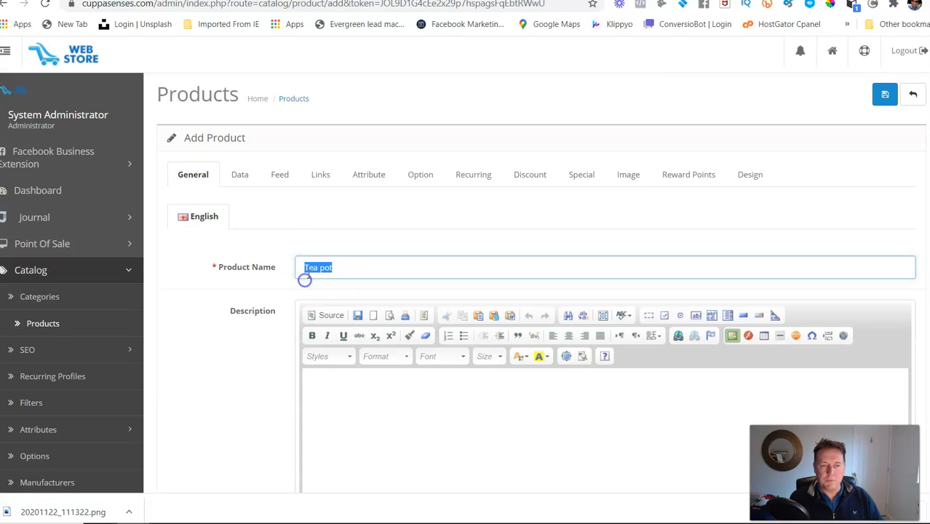
pyautogui.rightClick(329, 270)
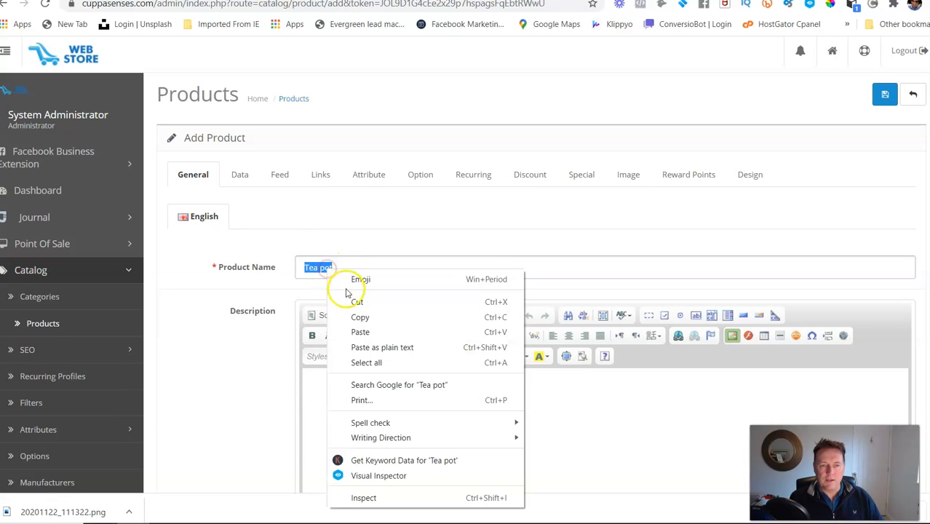
pyautogui.click(360, 316)
pyautogui.click(329, 399)
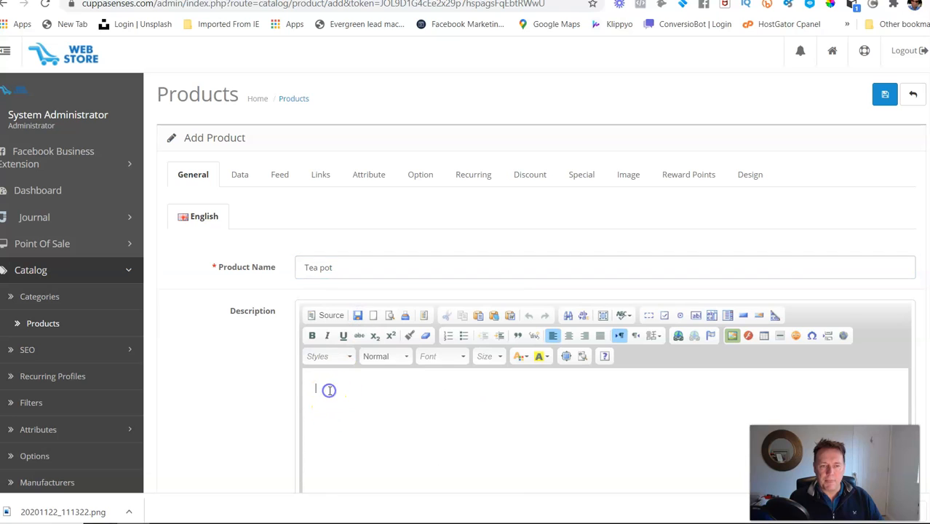
pyautogui.rightClick(329, 391)
pyautogui.click(322, 380)
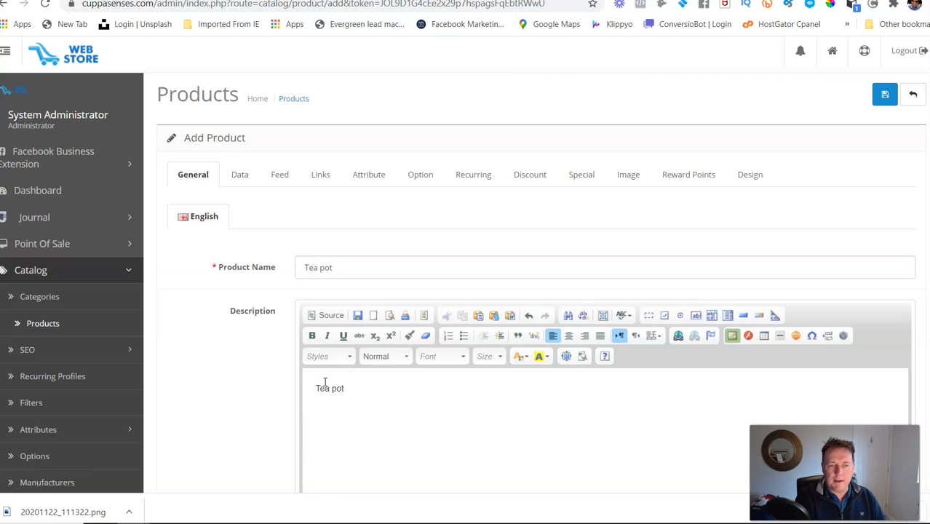
# Step: Format the "Tea pot" text in the description as bold and red, and save the product
pyautogui.click(312, 335)
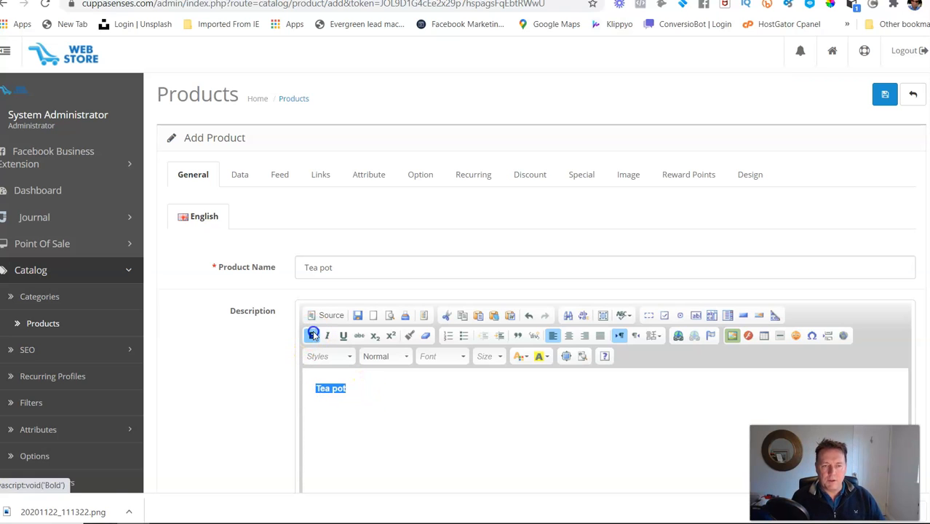
pyautogui.click(523, 357)
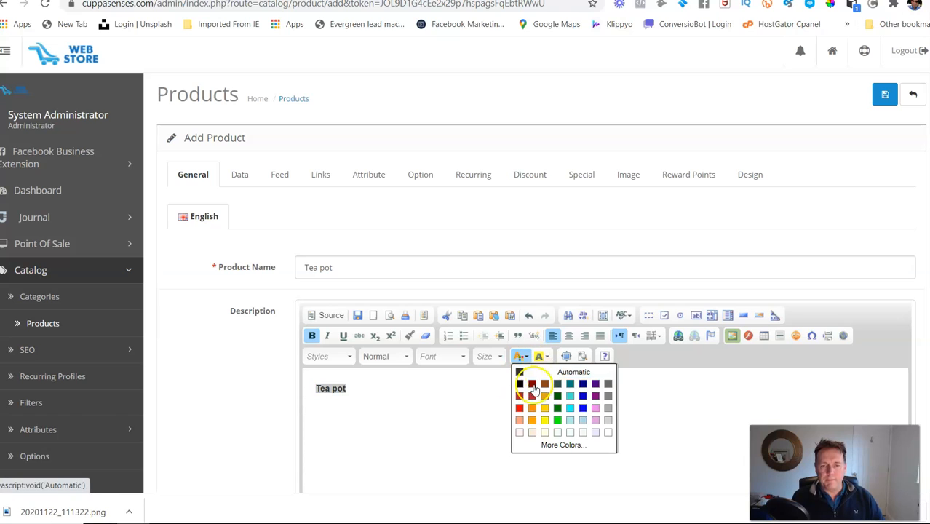
pyautogui.click(521, 406)
pyautogui.click(467, 406)
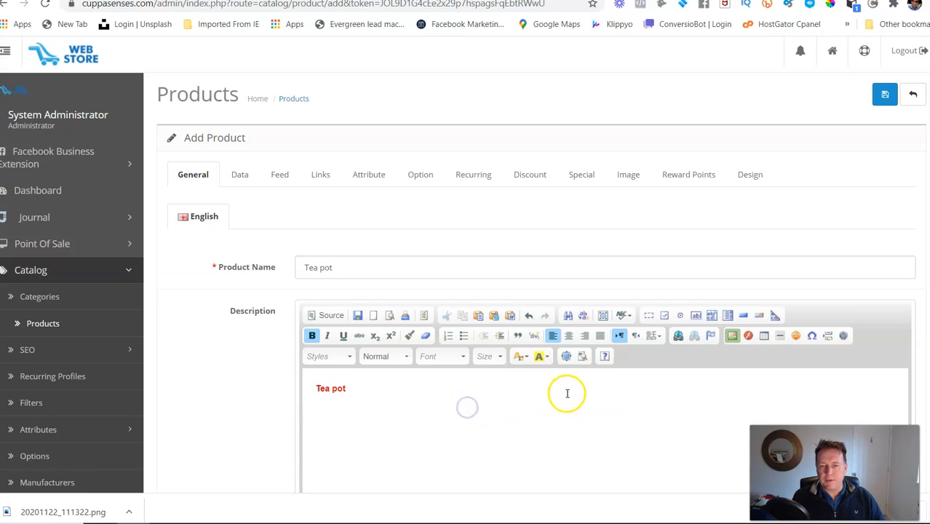
pyautogui.click(885, 98)
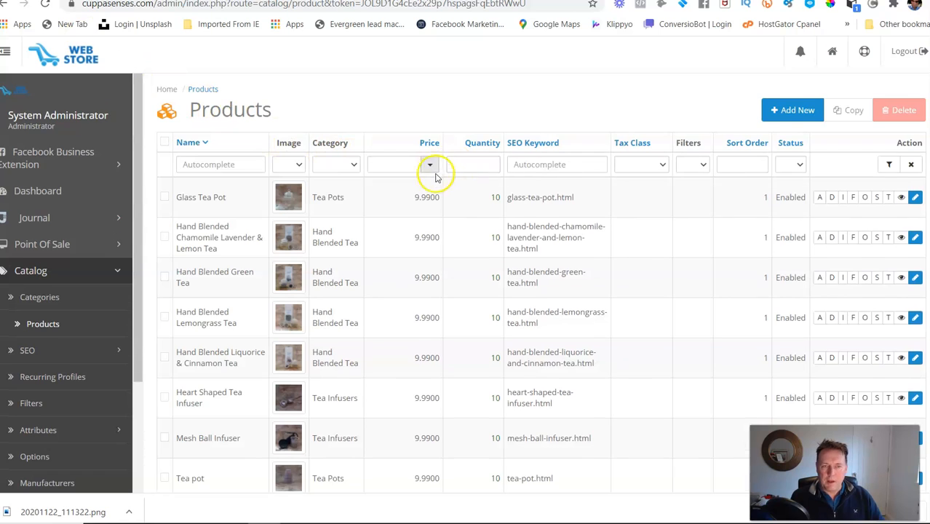
# Step: Switch to the Cuppasenses storefront and check the Tea Pot product under New Arrivals in its quick view, closing it when done
pyautogui.scroll(-3, 435, 177)
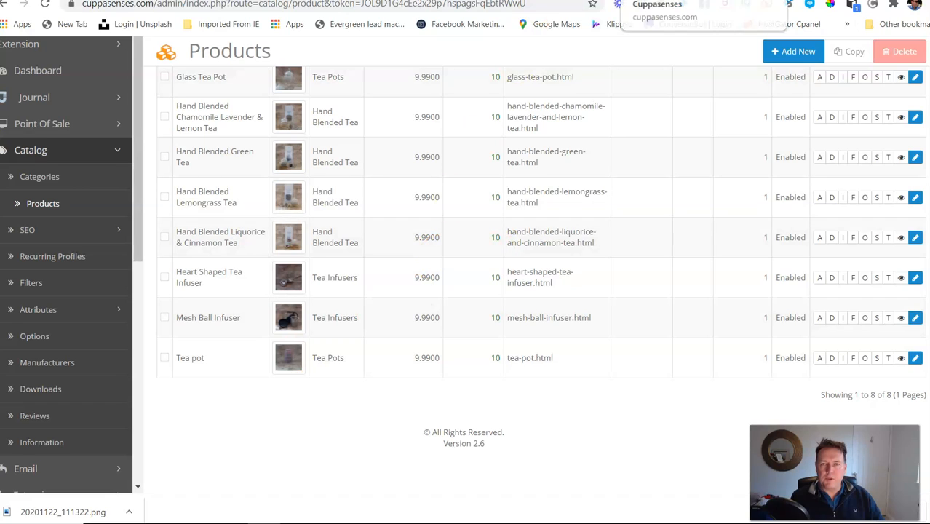
pyautogui.click(640, 1)
pyautogui.scroll(-3, 547, 183)
pyautogui.scroll(-5, 547, 183)
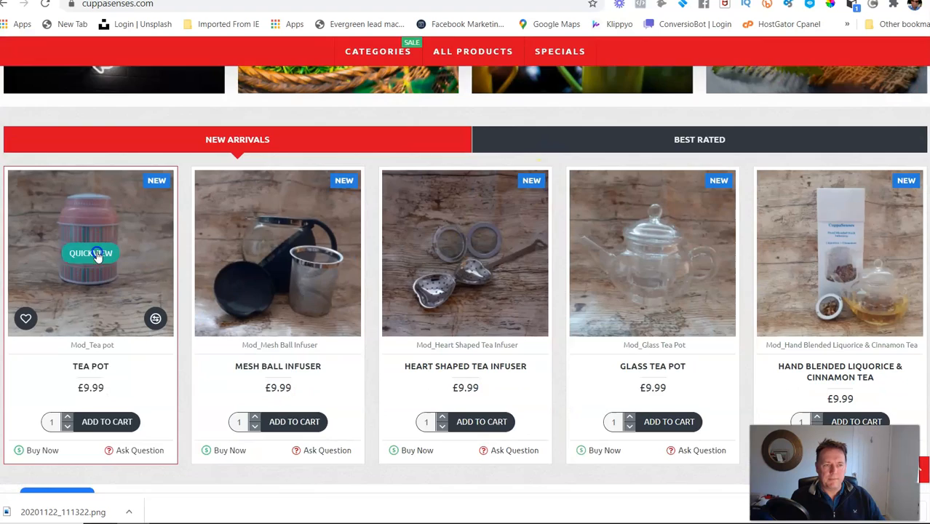
pyautogui.click(91, 255)
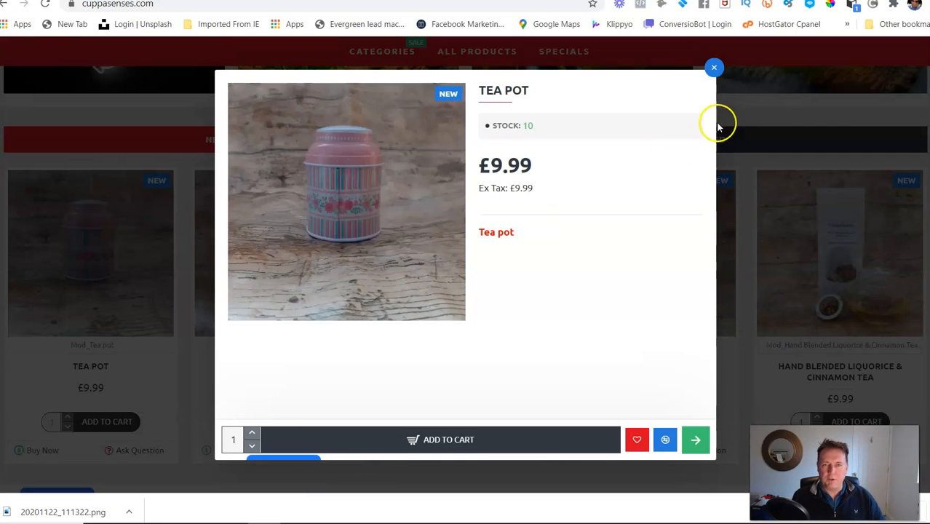
pyautogui.click(714, 70)
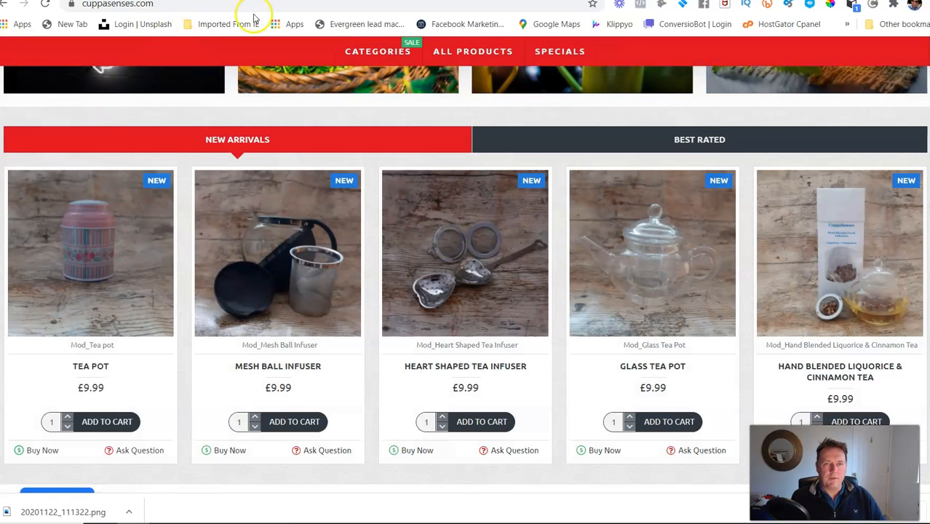
# Step: Back in the admin product list, open Glass Tea Pot for editing, review its general, data and image settings, and save it
pyautogui.hotkey('ctrl', 'Tab')
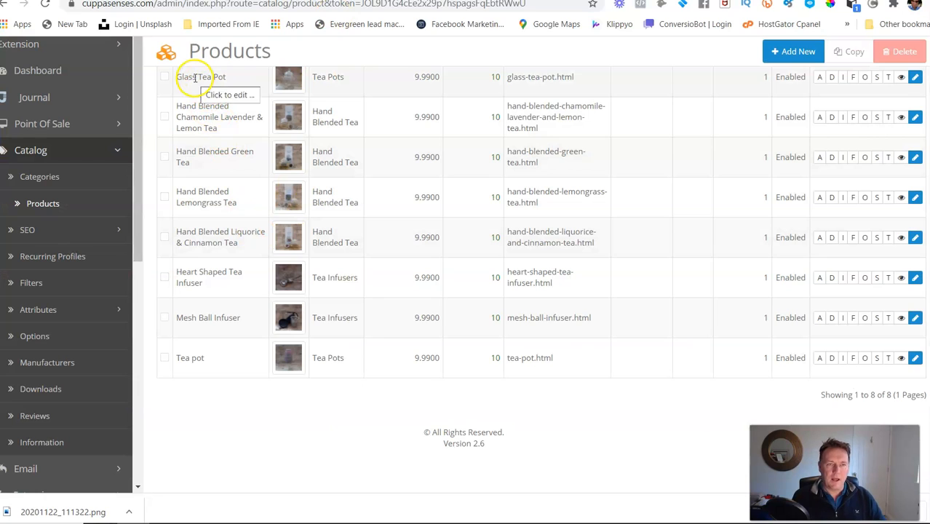
pyautogui.click(915, 78)
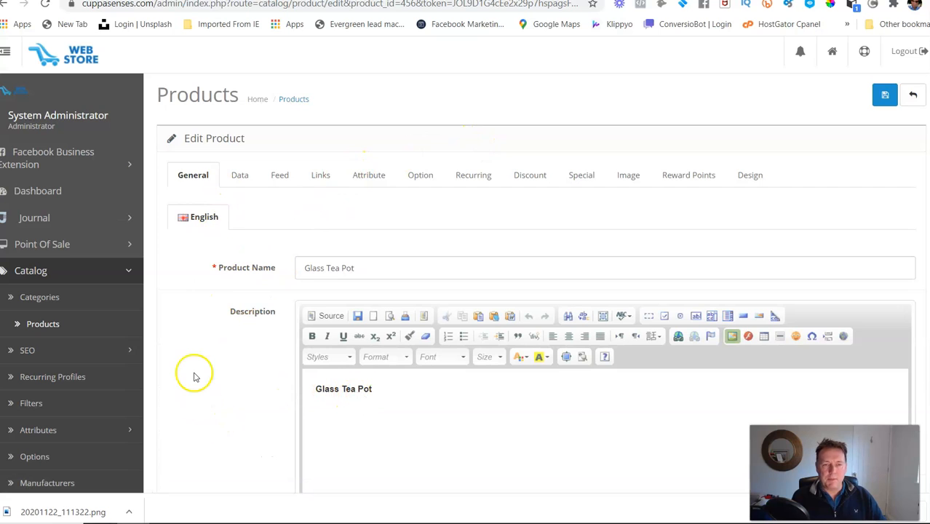
pyautogui.scroll(-5, 193, 373)
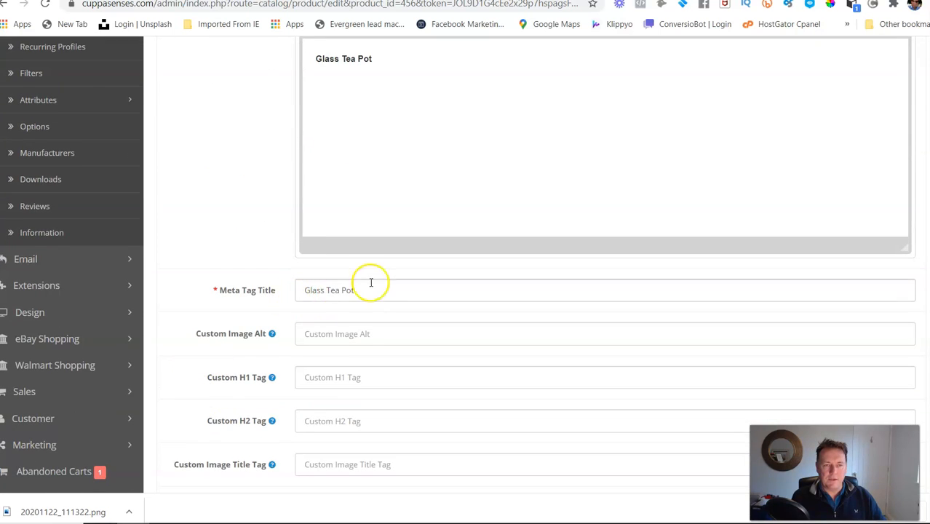
pyautogui.scroll(-3, 369, 283)
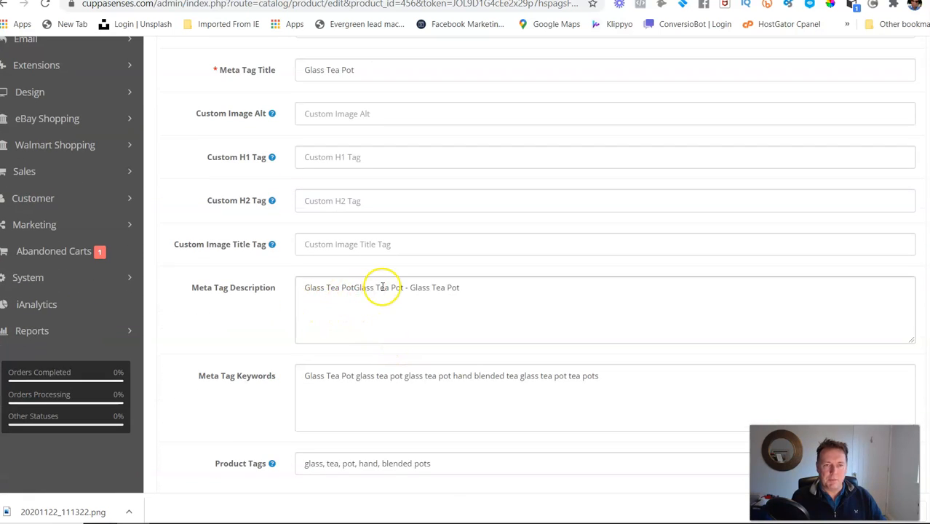
pyautogui.scroll(-2, 443, 390)
pyautogui.scroll(10, 442, 384)
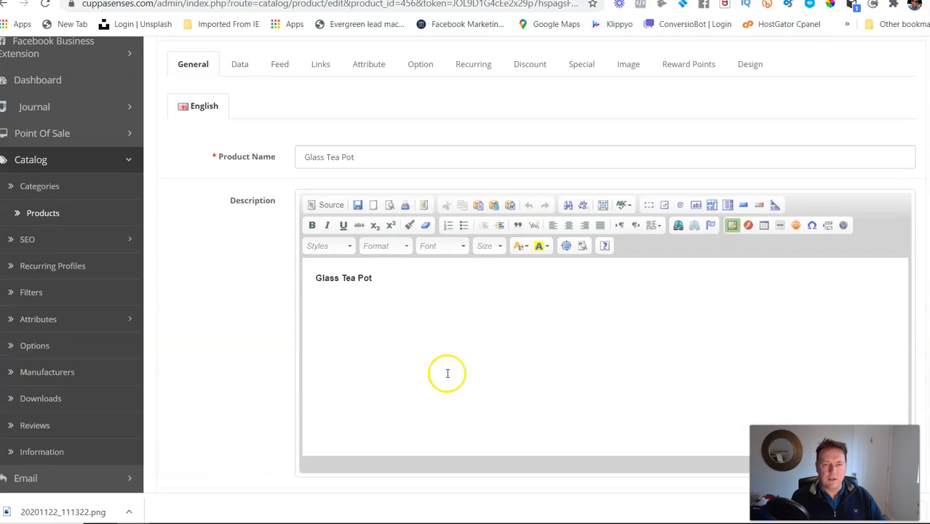
pyautogui.scroll(2, 393, 320)
pyautogui.click(239, 176)
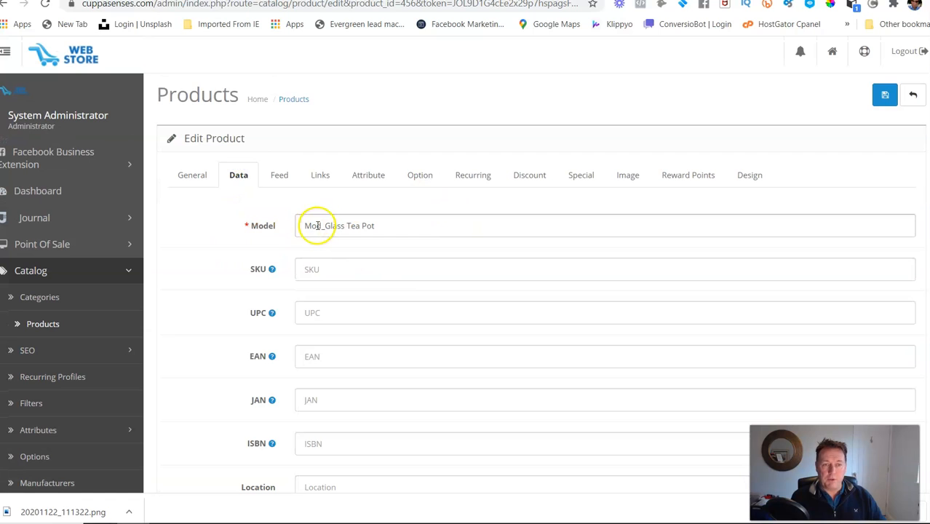
pyautogui.click(626, 176)
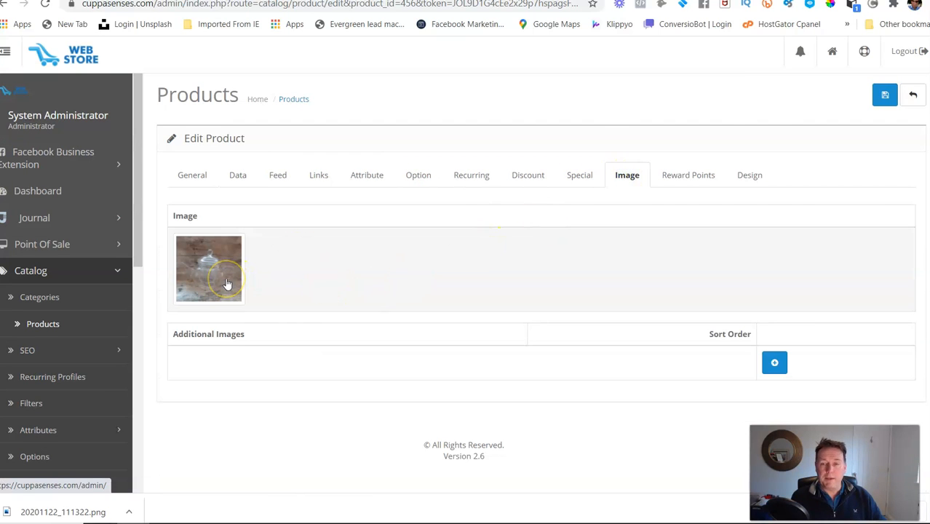
pyautogui.click(885, 95)
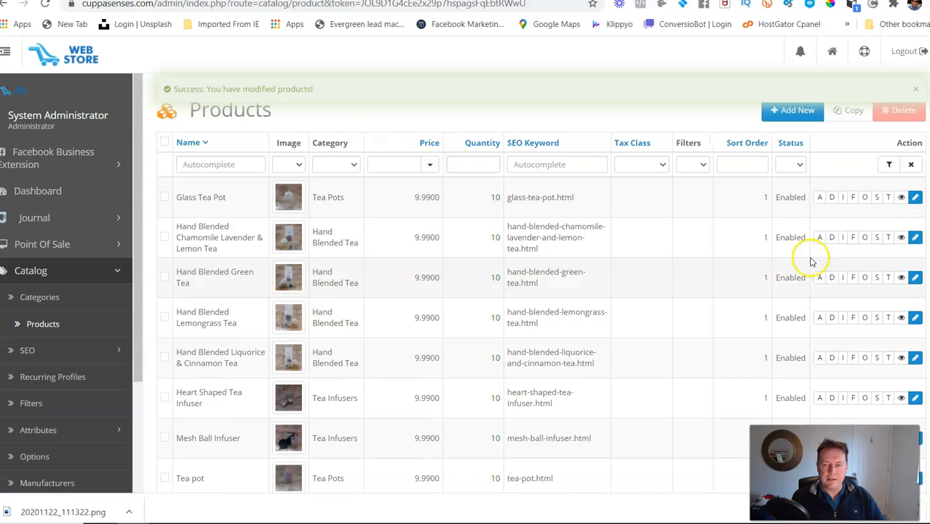
# Step: Open Hand Blended Green Tea for editing and examine its main and additional images
pyautogui.click(914, 277)
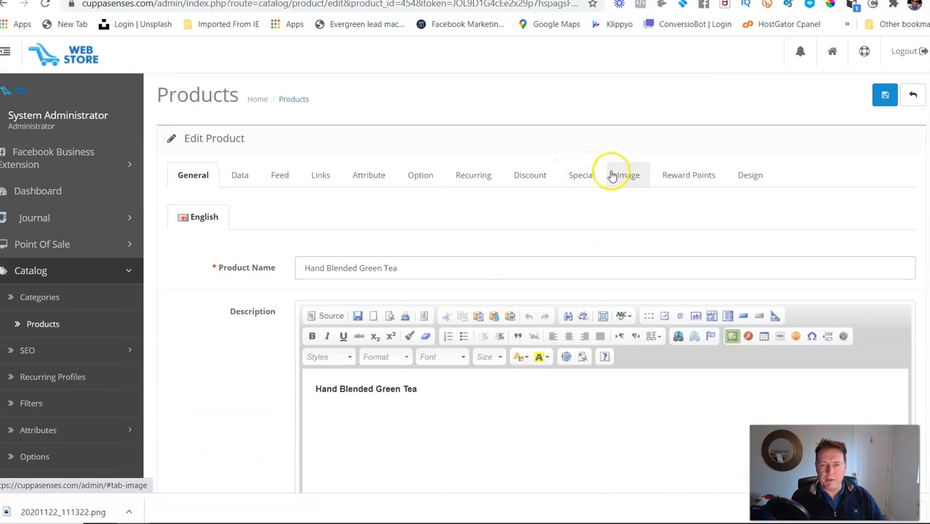
pyautogui.click(624, 175)
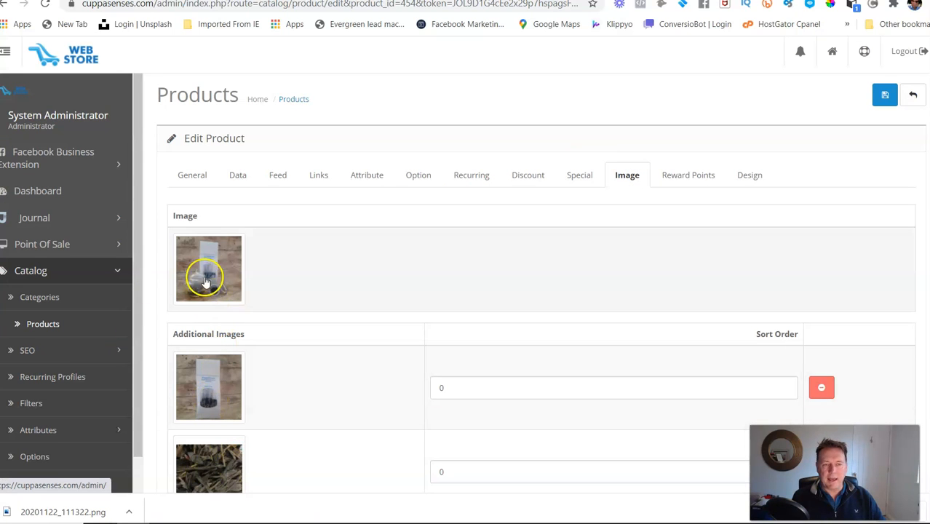
pyautogui.scroll(-2, 537, 254)
pyautogui.scroll(2, 538, 253)
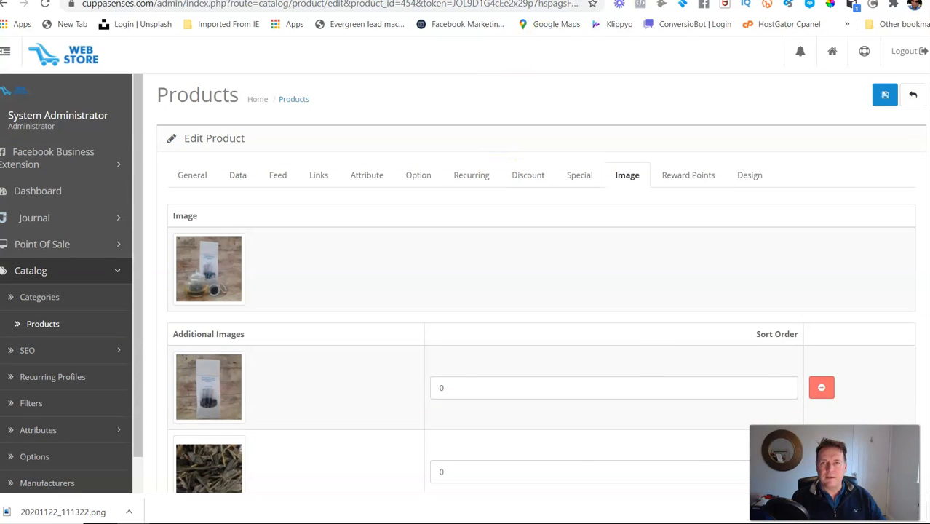
# Step: On the storefront, view the Hand Blended Liquorice & Cinnamon Tea gallery images in its quick view and close it
pyautogui.click(530, 0)
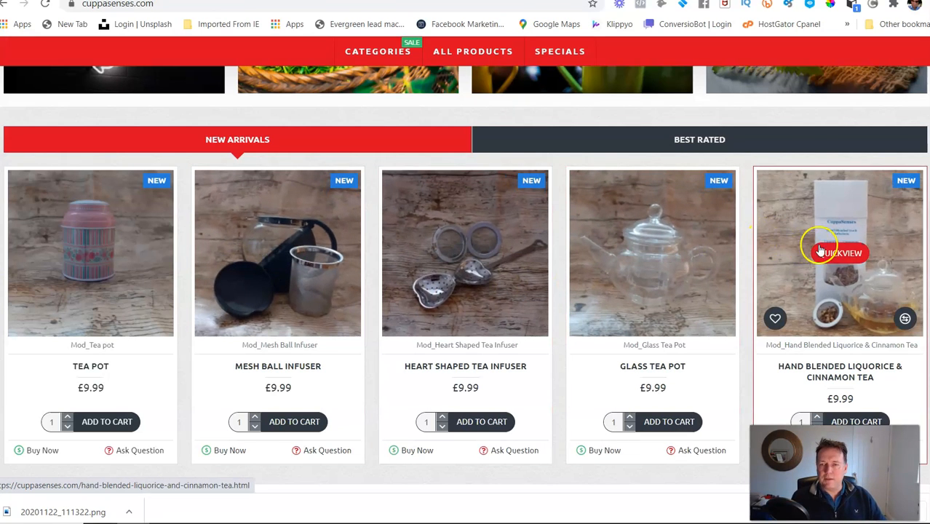
pyautogui.click(833, 251)
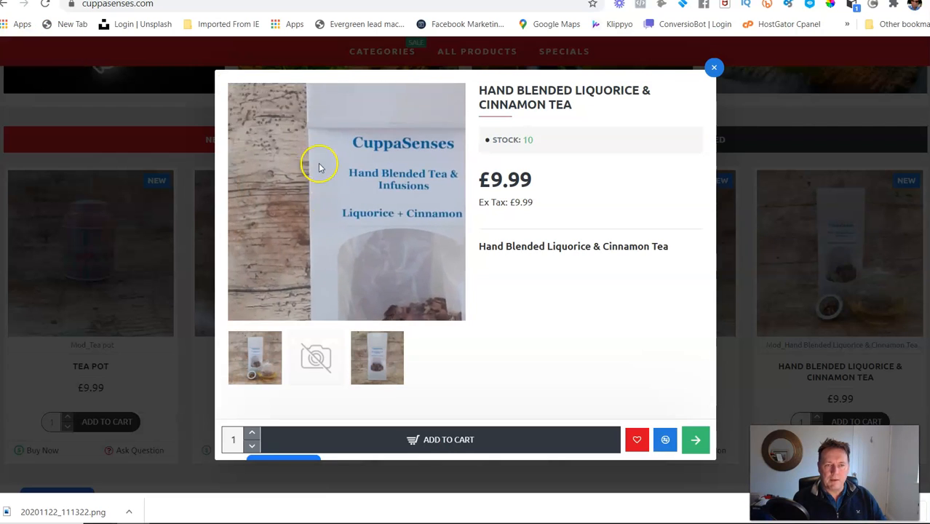
pyautogui.click(377, 362)
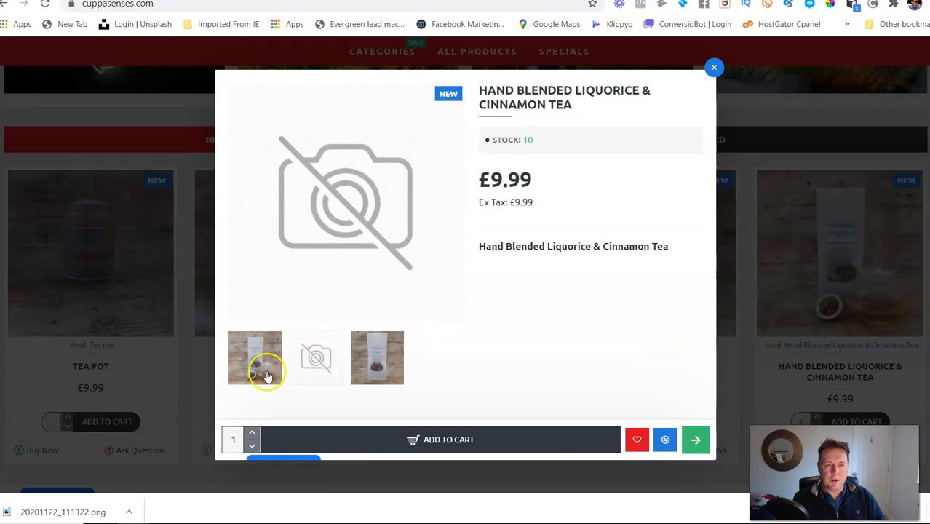
pyautogui.click(253, 356)
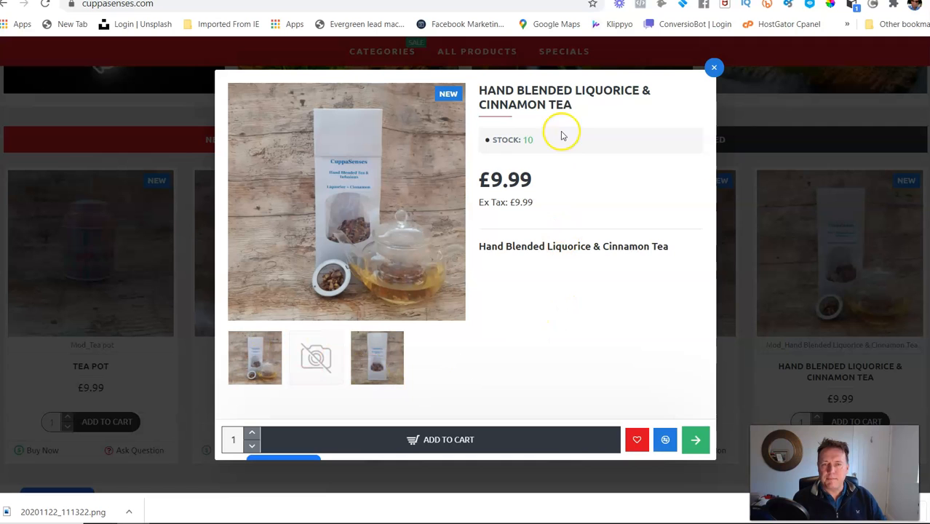
pyautogui.click(713, 67)
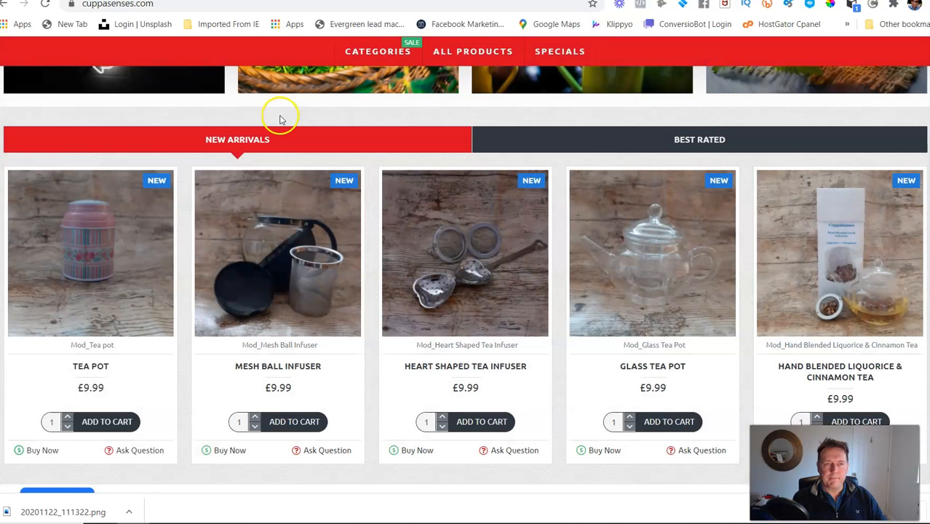